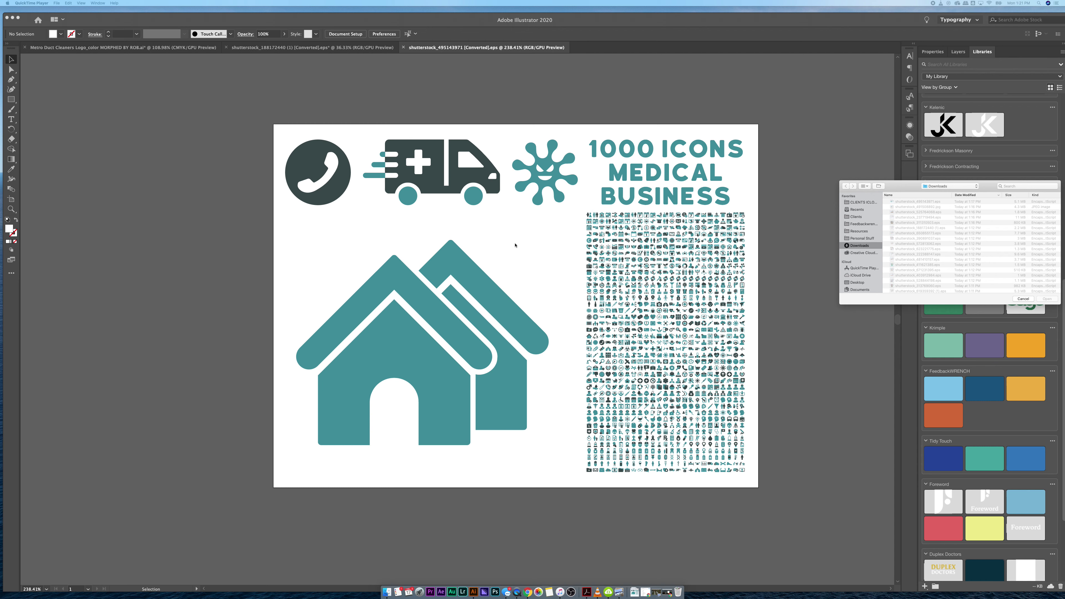
# Bring up the icon set's Shutterstock product page, then dismiss the file-open dialog.
pyautogui.hotkey('ctrl', 'Right')
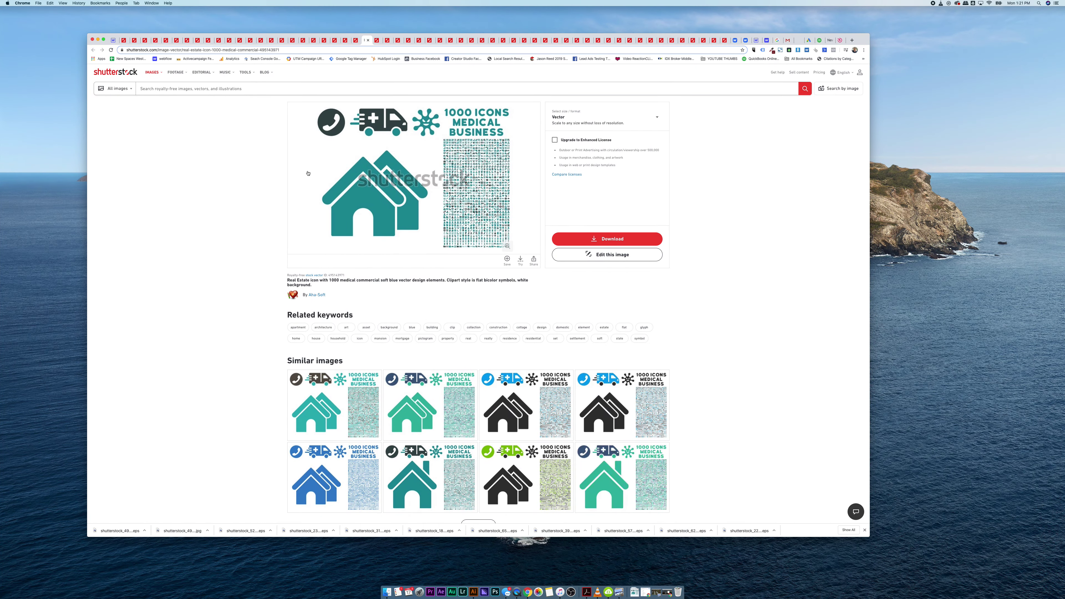
pyautogui.scroll(5, 305, 172)
pyautogui.scroll(-5, 308, 173)
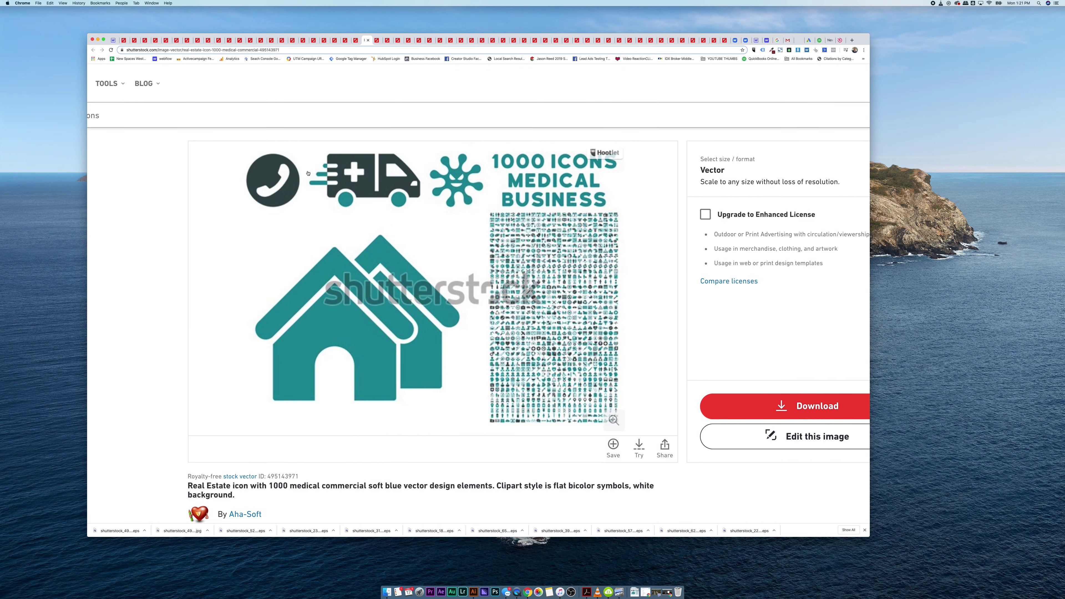
pyautogui.hotkey('ctrl', 'Left')
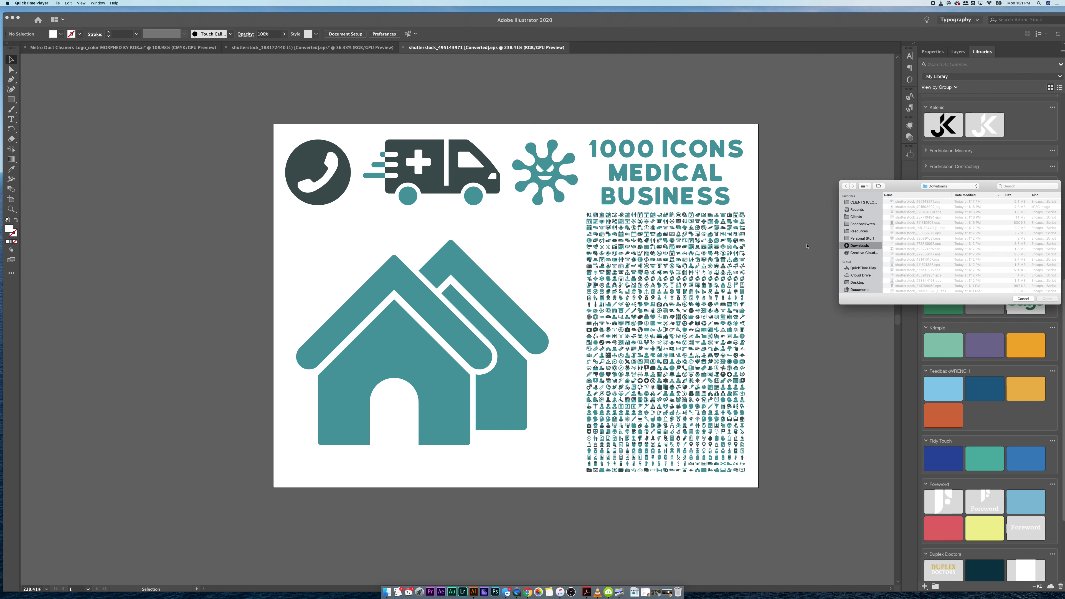
pyautogui.click(1023, 300)
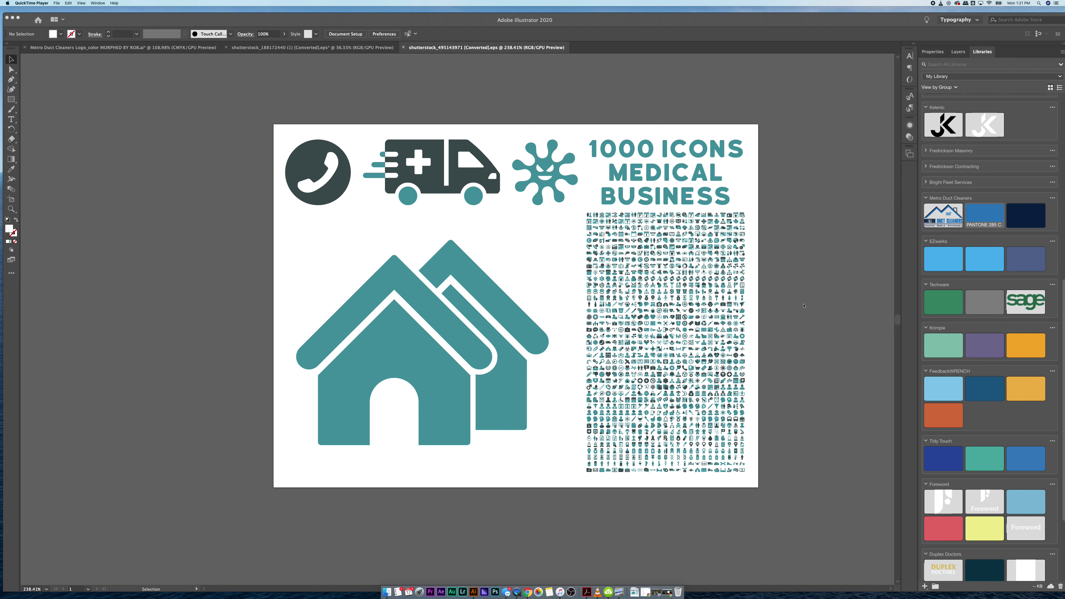
pyautogui.hscroll(6, 781, 315)
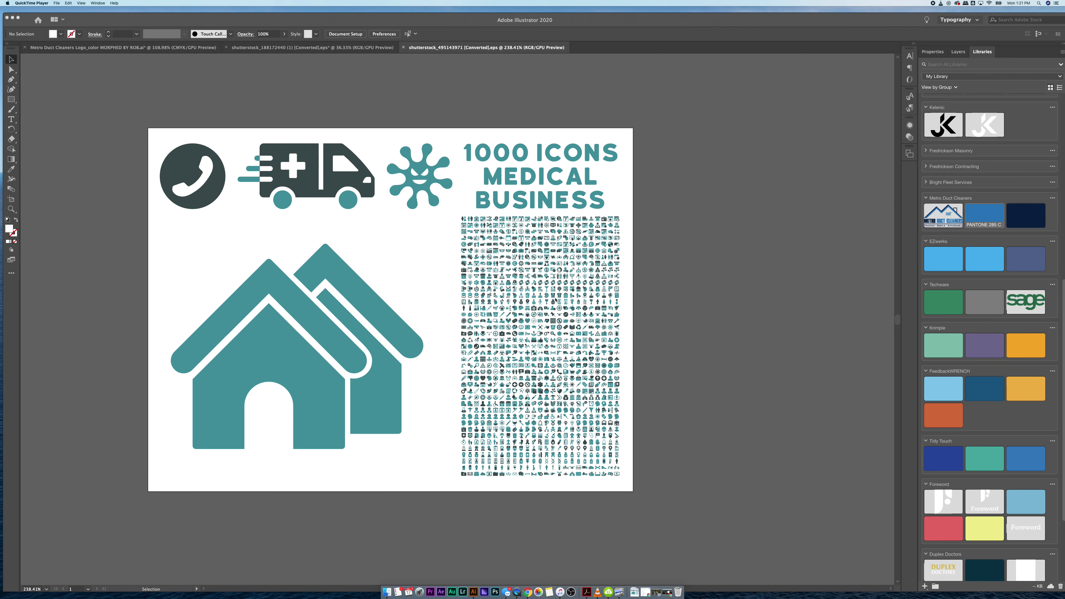
# Switch back to Illustrator and zoom in on the 1000-icon grid.
pyautogui.click(636, 287)
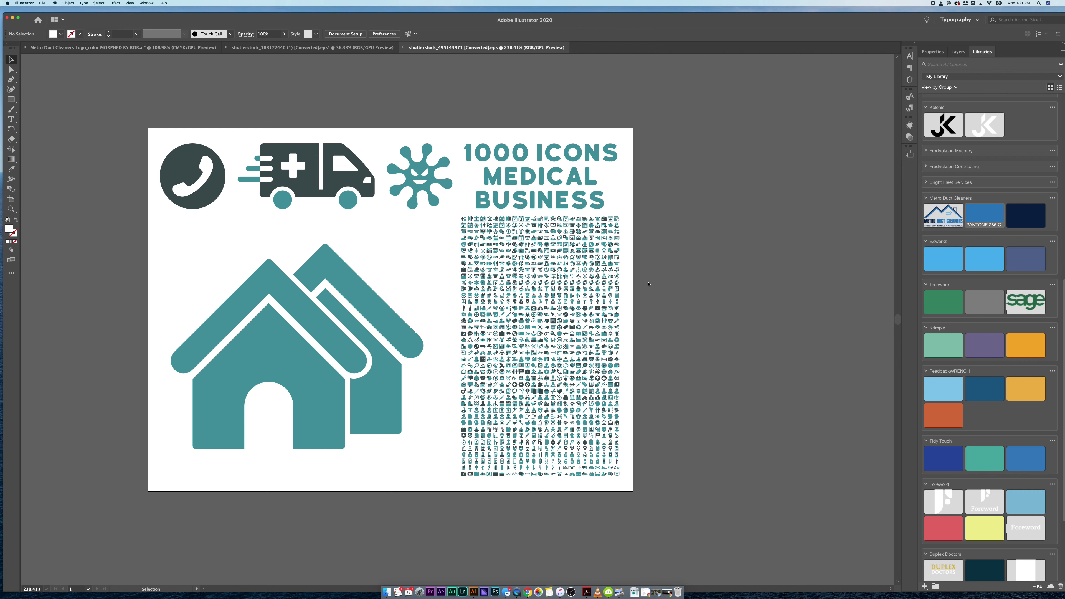
pyautogui.scroll(5, 636, 286)
pyautogui.hscroll(-2, 646, 286)
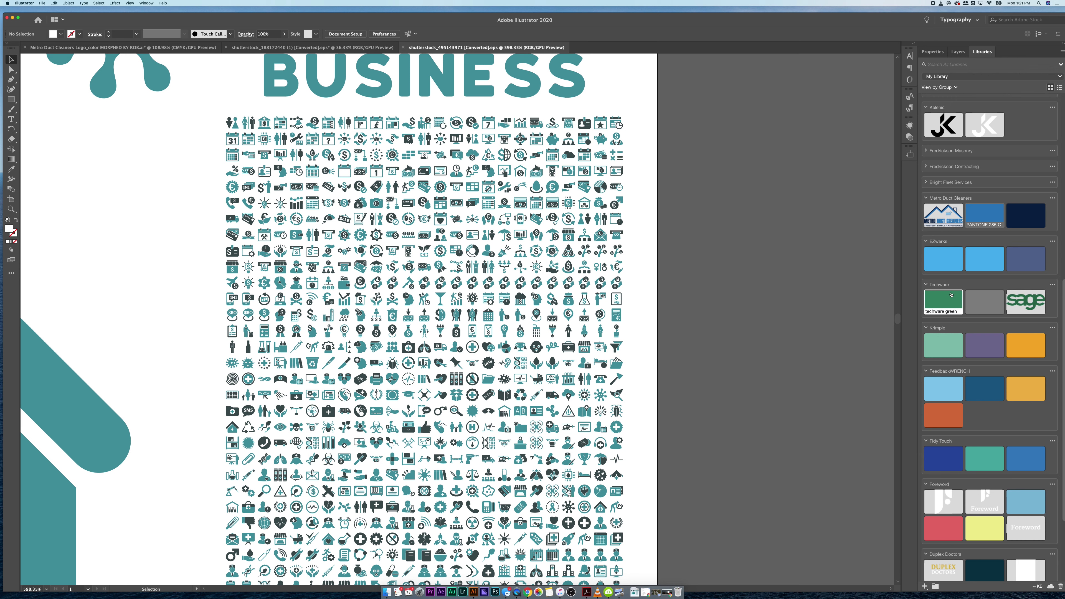
pyautogui.scroll(1, 984, 259)
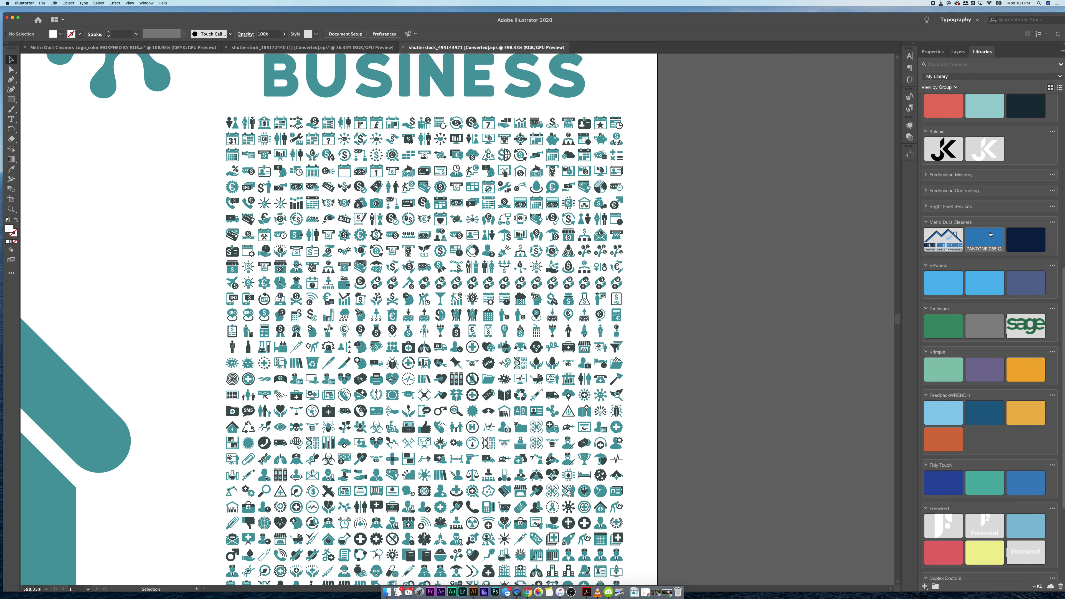
pyautogui.moveTo(986, 236)
pyautogui.scroll(3, 496, 192)
pyautogui.scroll(5, 495, 189)
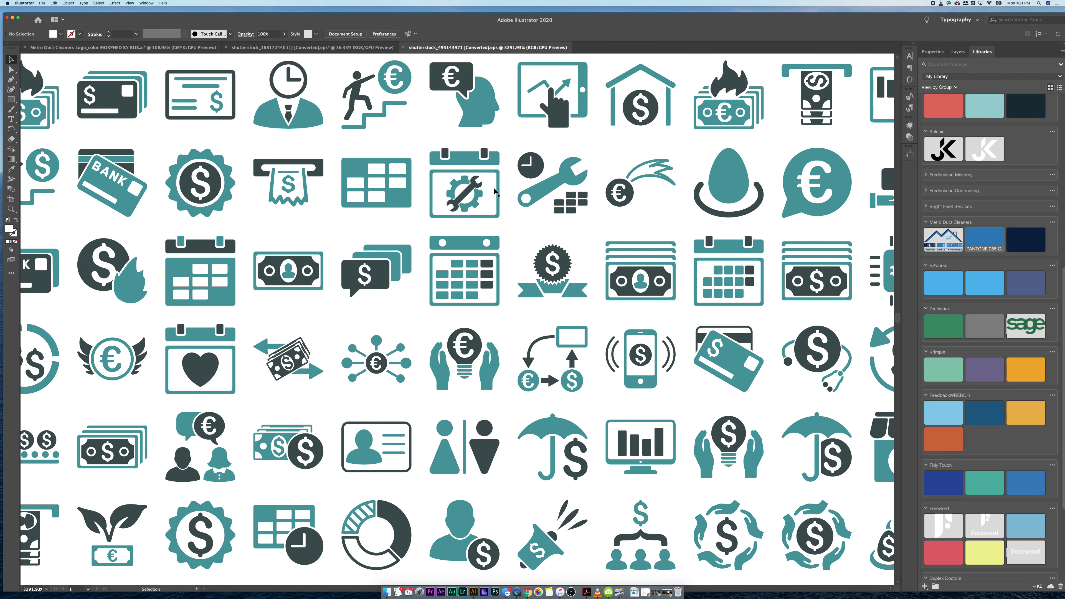
pyautogui.scroll(3, 494, 187)
# Check the grouping of the calendar-gear and ATM receipt icons, then deselect.
pyautogui.click(417, 145)
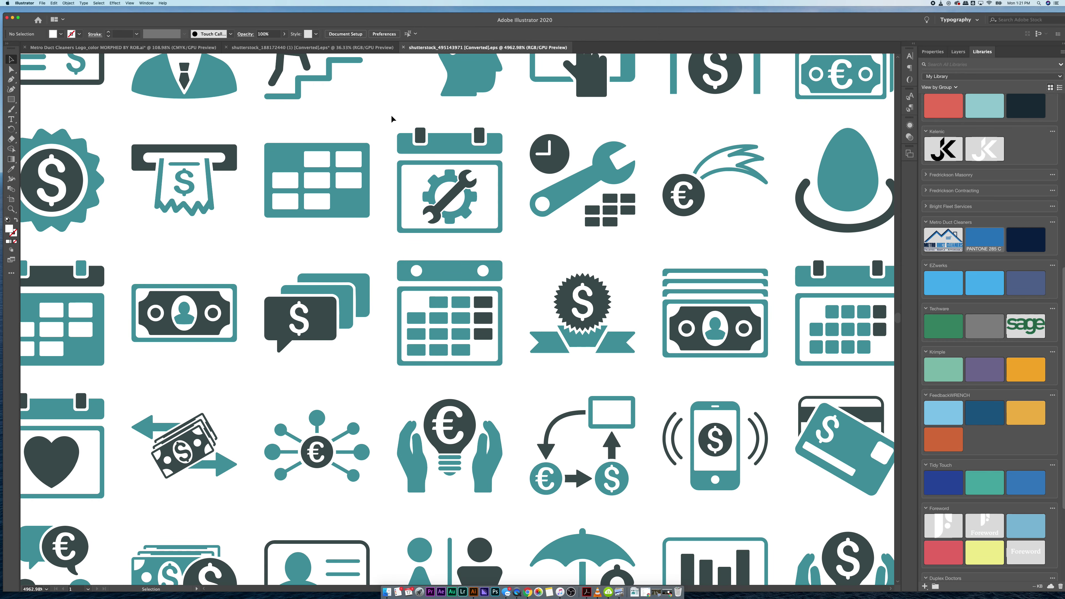
pyautogui.click(230, 165)
pyautogui.press('super+shift+a')
pyautogui.doubleClick(991, 239)
pyautogui.press('super+c')
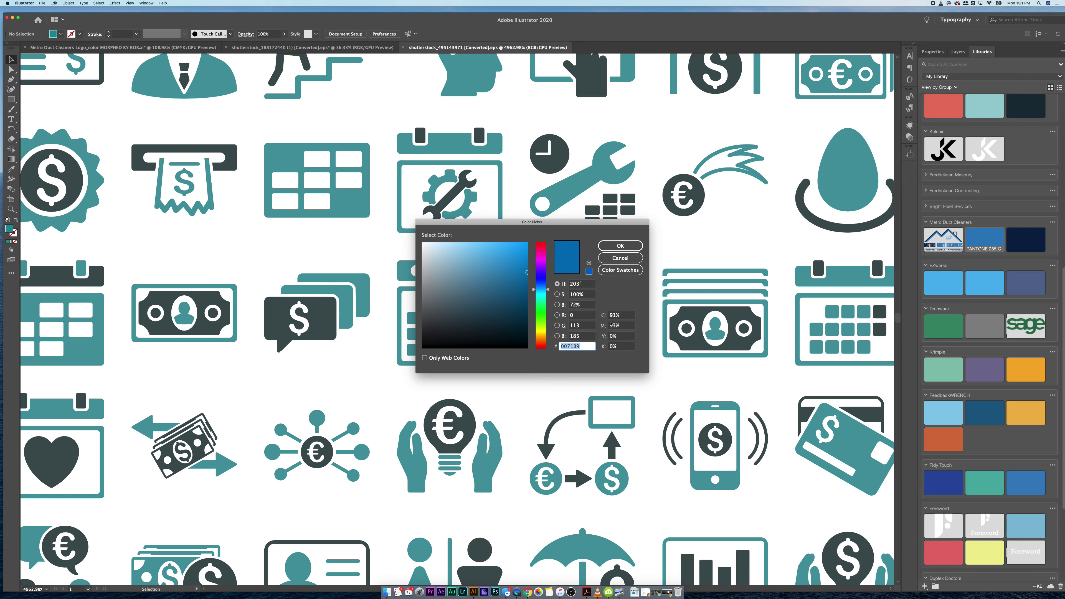
pyautogui.click(612, 258)
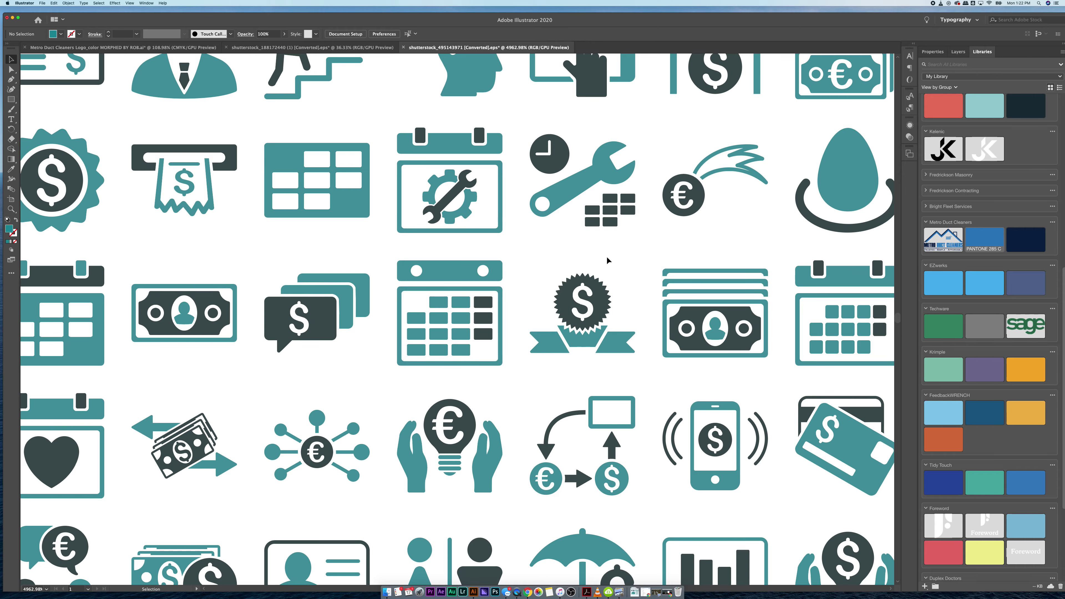
pyautogui.scroll(-10, 515, 253)
pyautogui.scroll(-5, 516, 257)
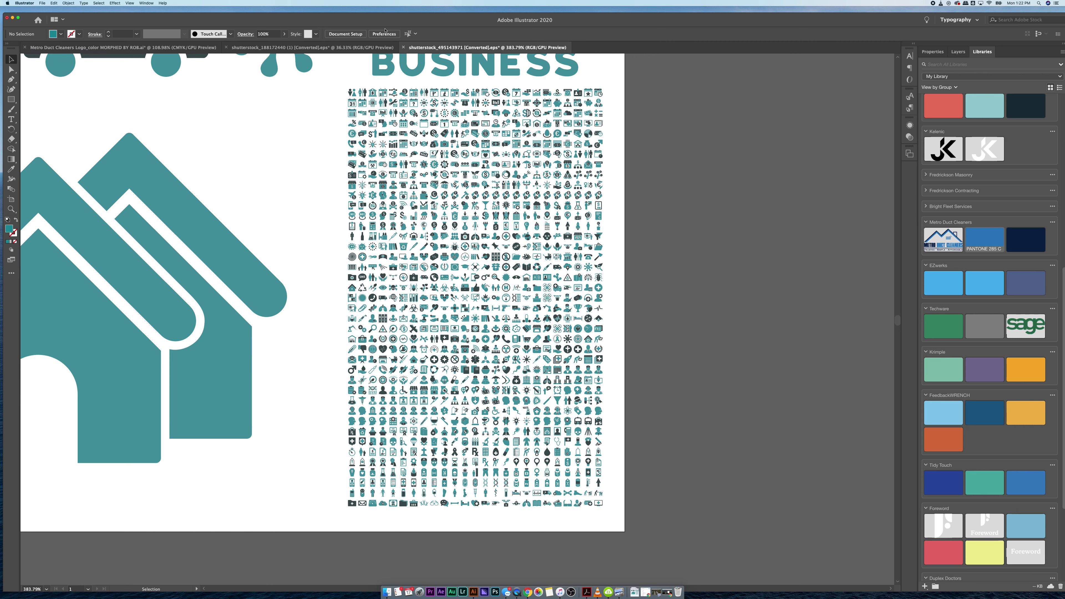
pyautogui.moveTo(340, 77); pyautogui.dragTo(542, 335)
# Select the icon grid and replace its teal with 0071B9 blue in Edit > Edit Colors > Recolor Artwork.
pyautogui.moveTo(587, 500); pyautogui.dragTo(612, 514)
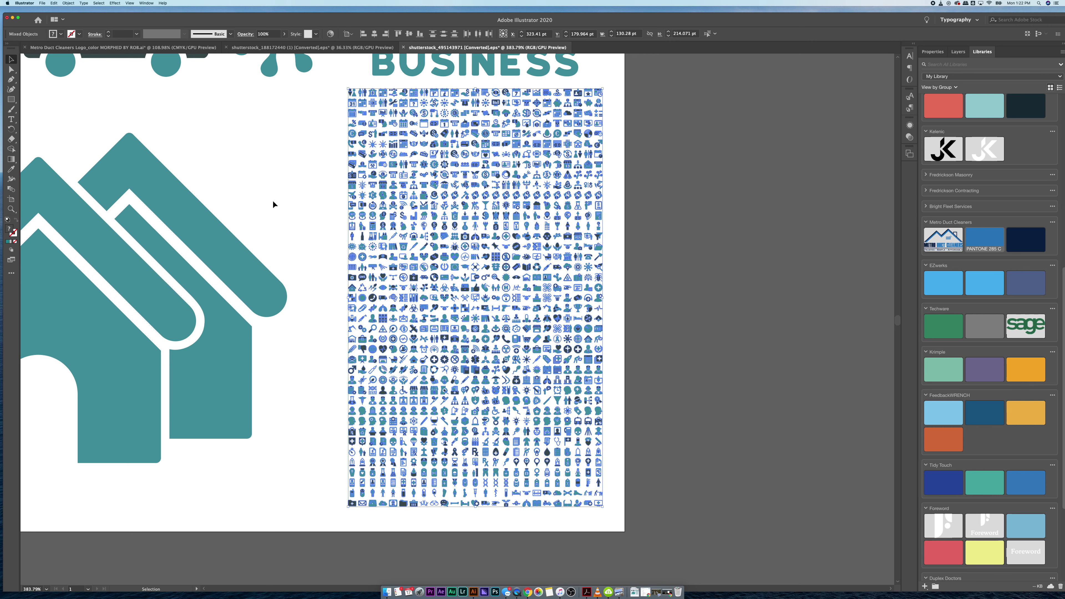
pyautogui.click(54, 3)
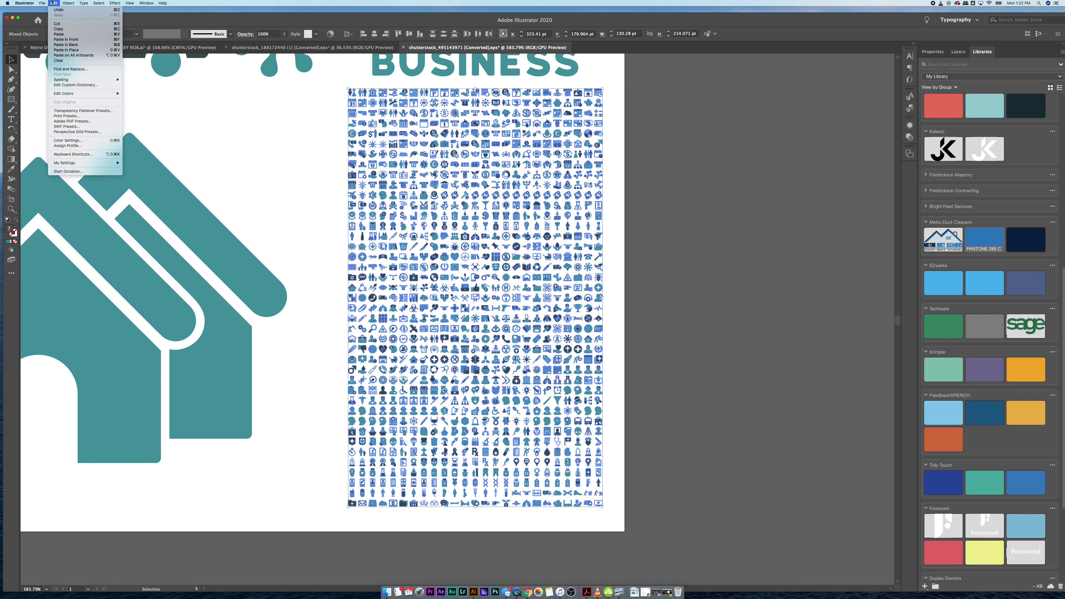
pyautogui.moveTo(76, 96)
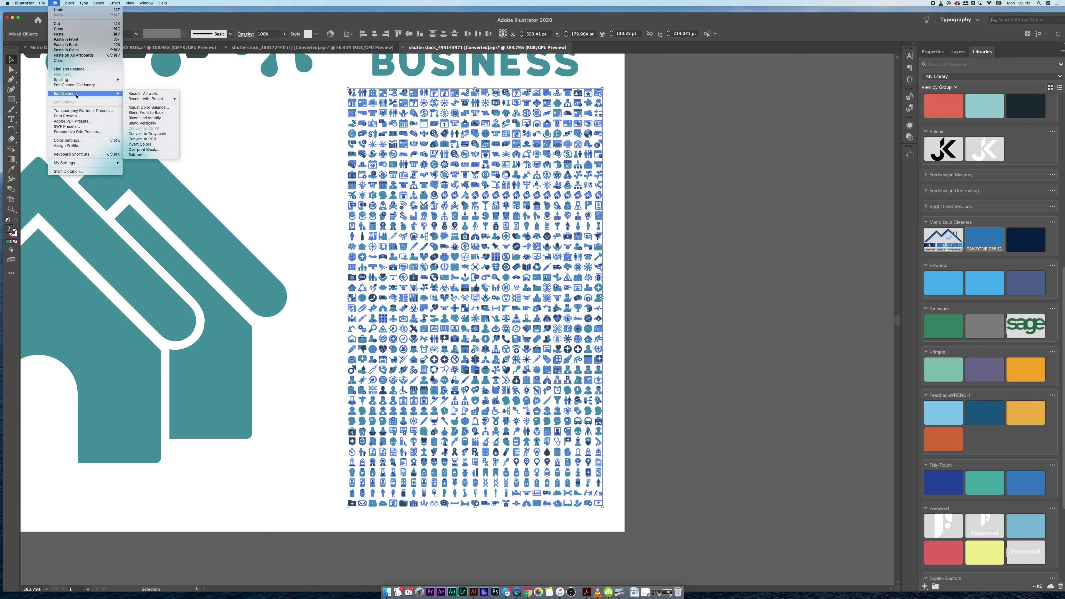
pyautogui.click(156, 94)
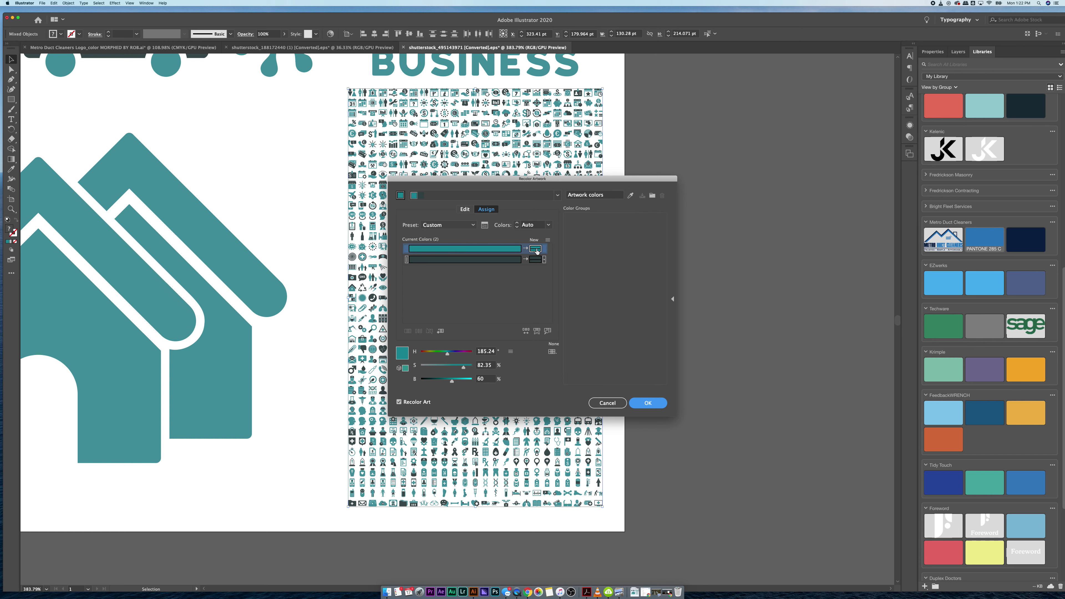
pyautogui.doubleClick(536, 249)
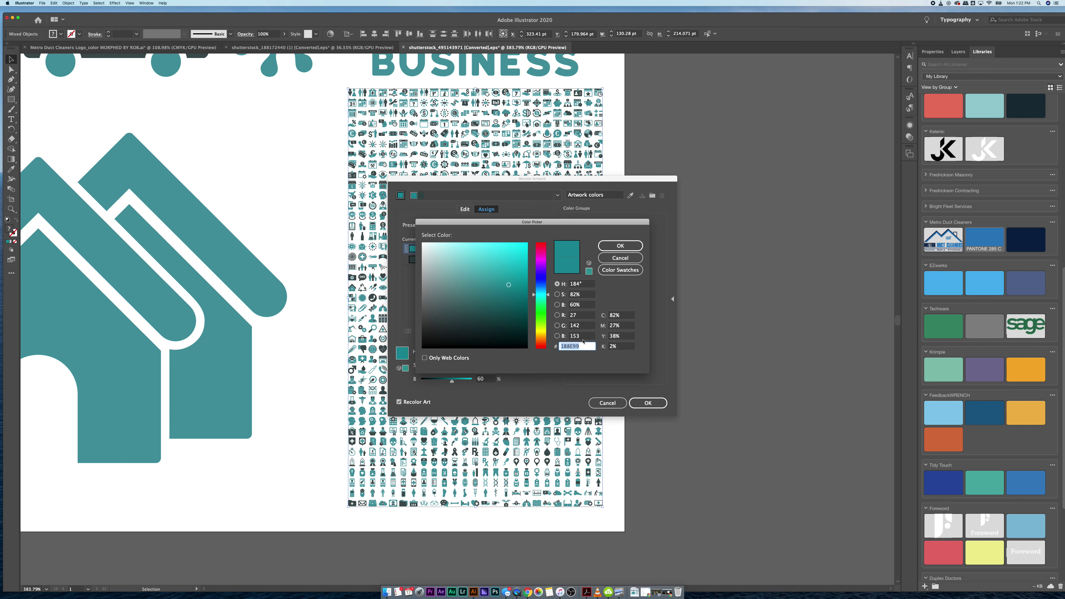
pyautogui.press('super+v')
pyautogui.press('Tab')
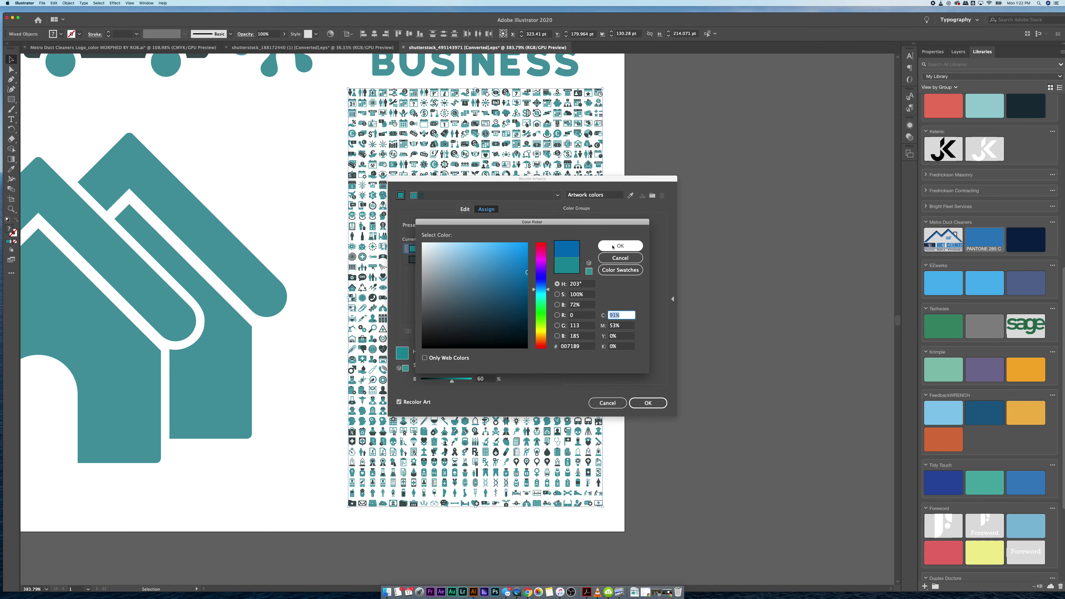
pyautogui.press('Return')
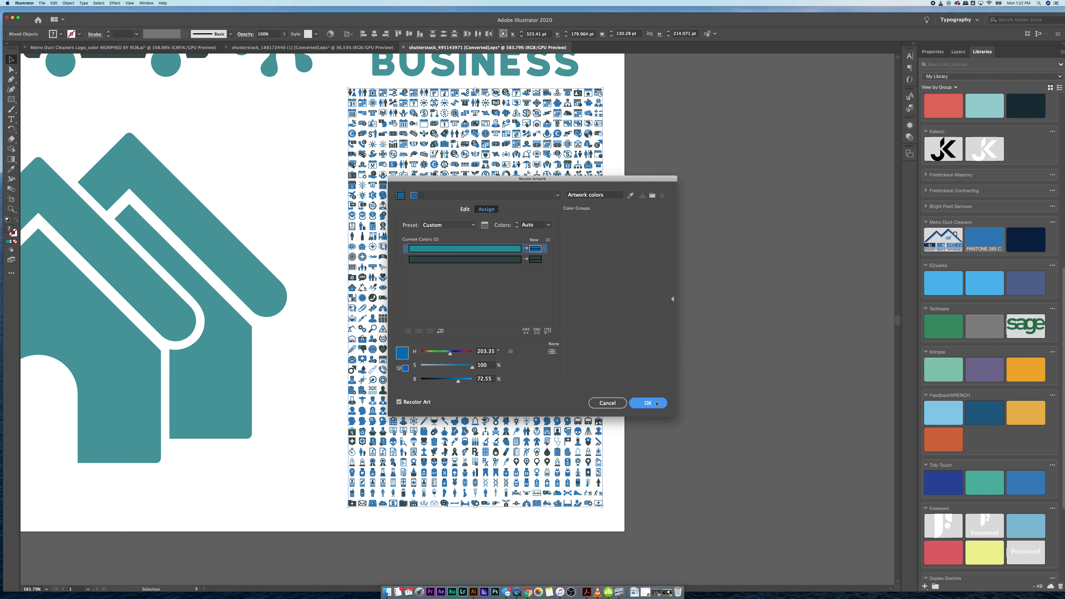
pyautogui.click(648, 403)
pyautogui.scroll(3, 554, 311)
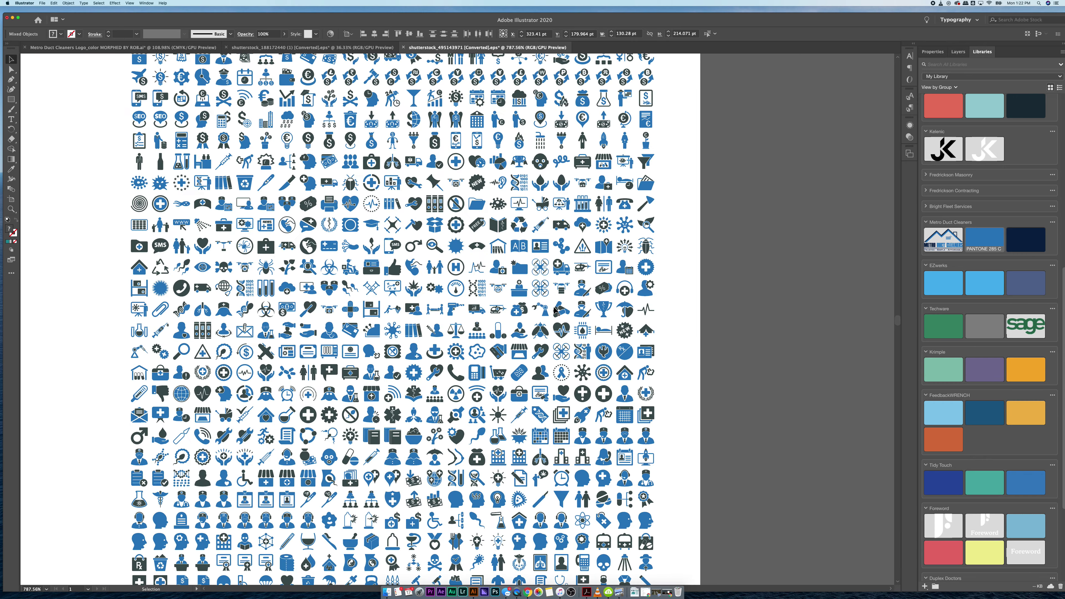
# Clear the selection and inspect the PANTONE 282 C swatch's colour values.
pyautogui.scroll(-3, 555, 310)
pyautogui.click(718, 293)
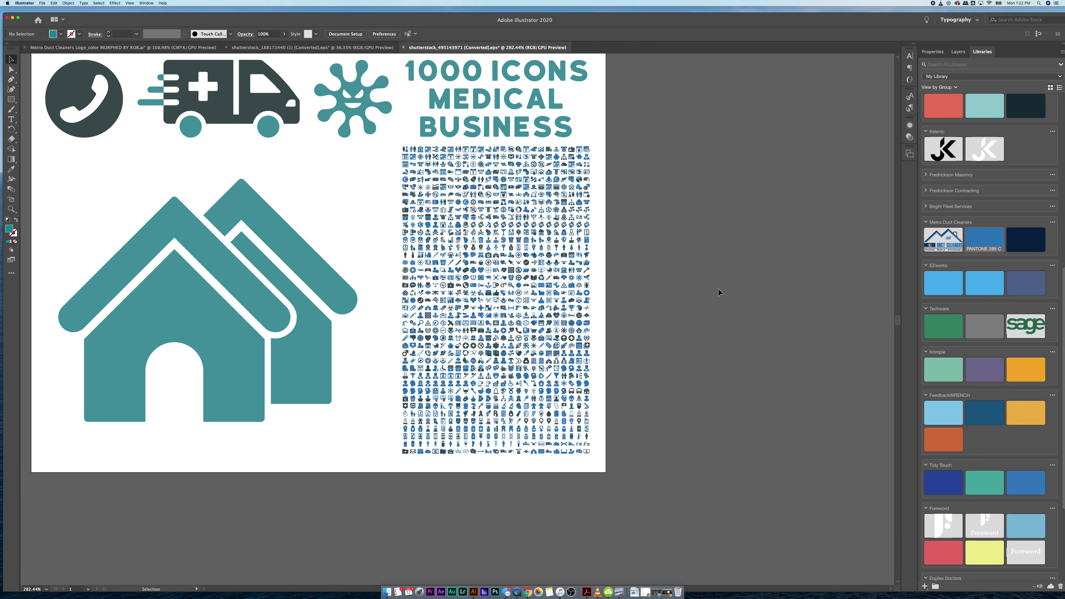
pyautogui.doubleClick(1012, 244)
pyautogui.press('super+c')
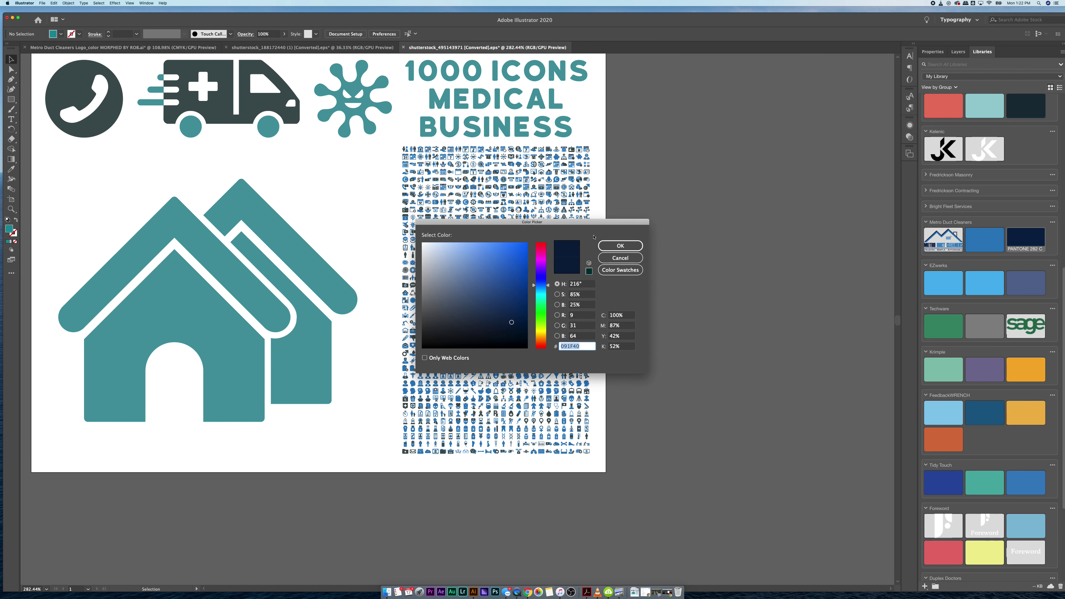
pyautogui.click(620, 258)
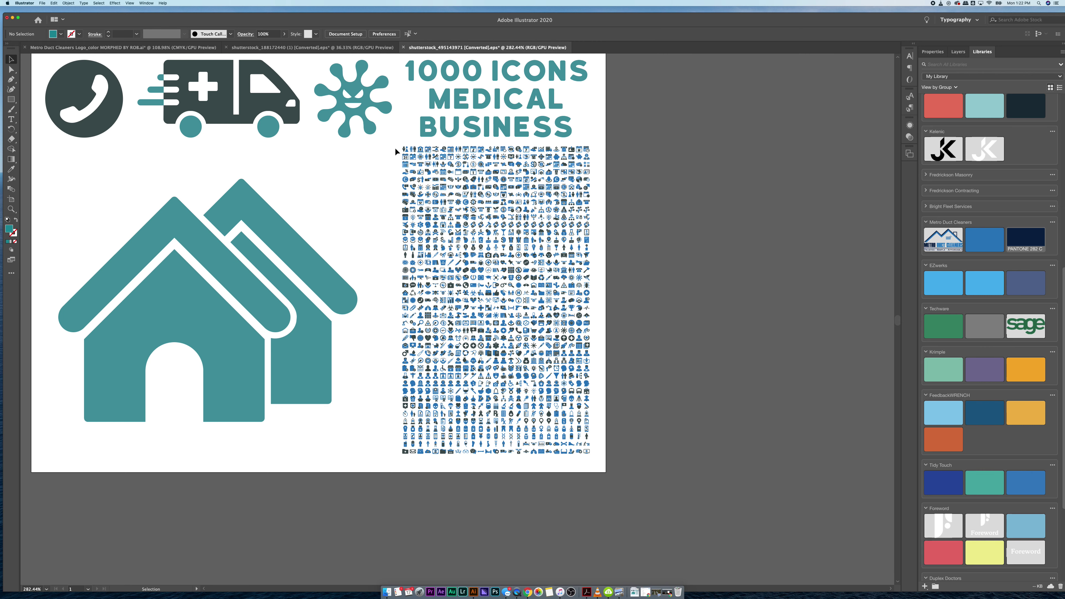
# Reselect the icon grid and reopen Recolor Artwork, leaving the blue replacement unchanged.
pyautogui.moveTo(396, 151); pyautogui.dragTo(599, 463)
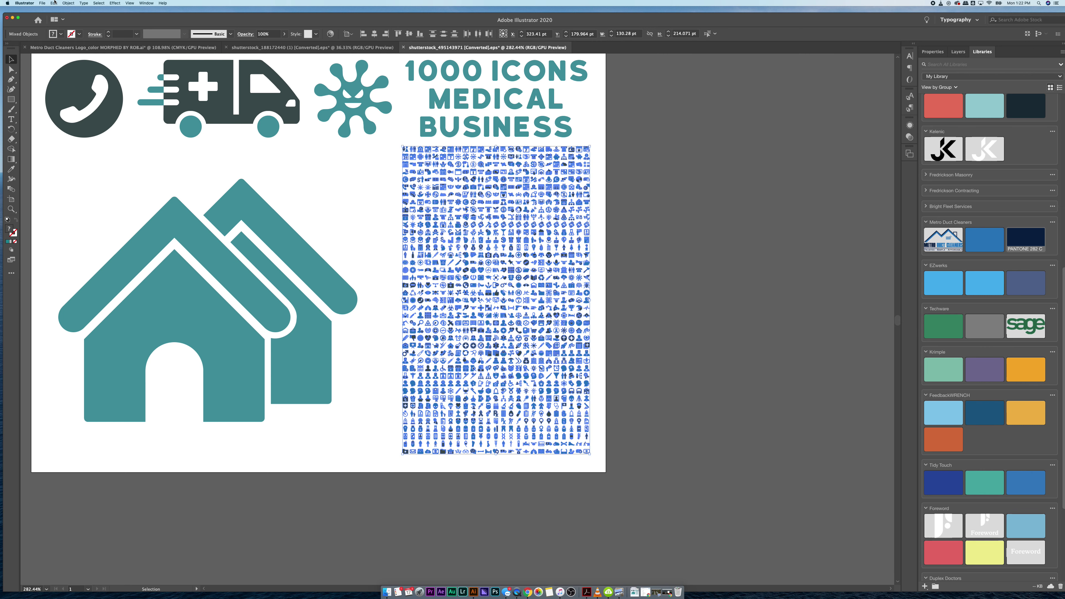
pyautogui.click(54, 3)
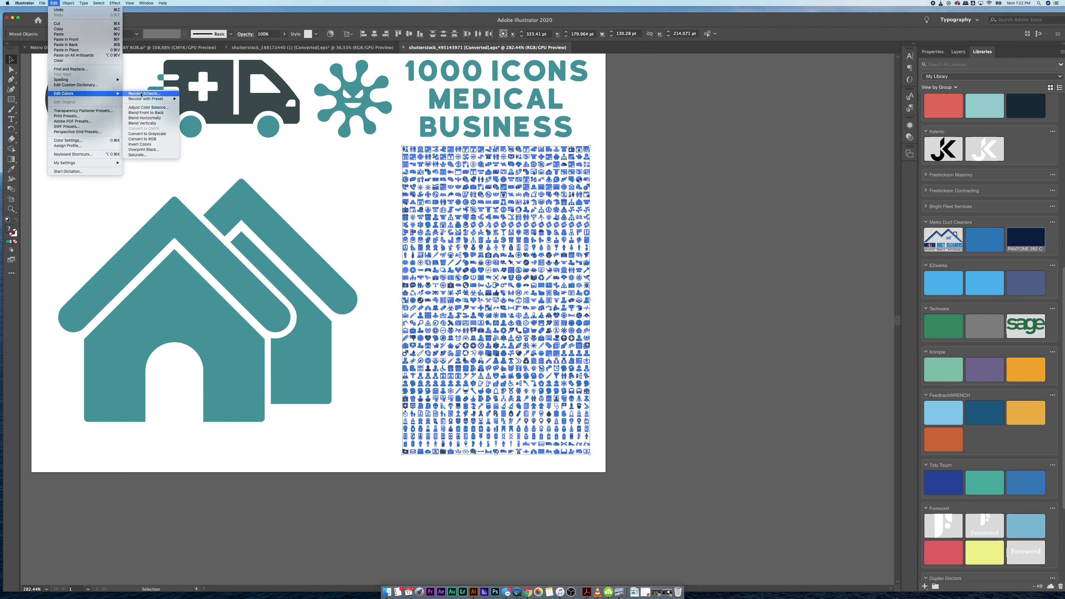
pyautogui.click(147, 96)
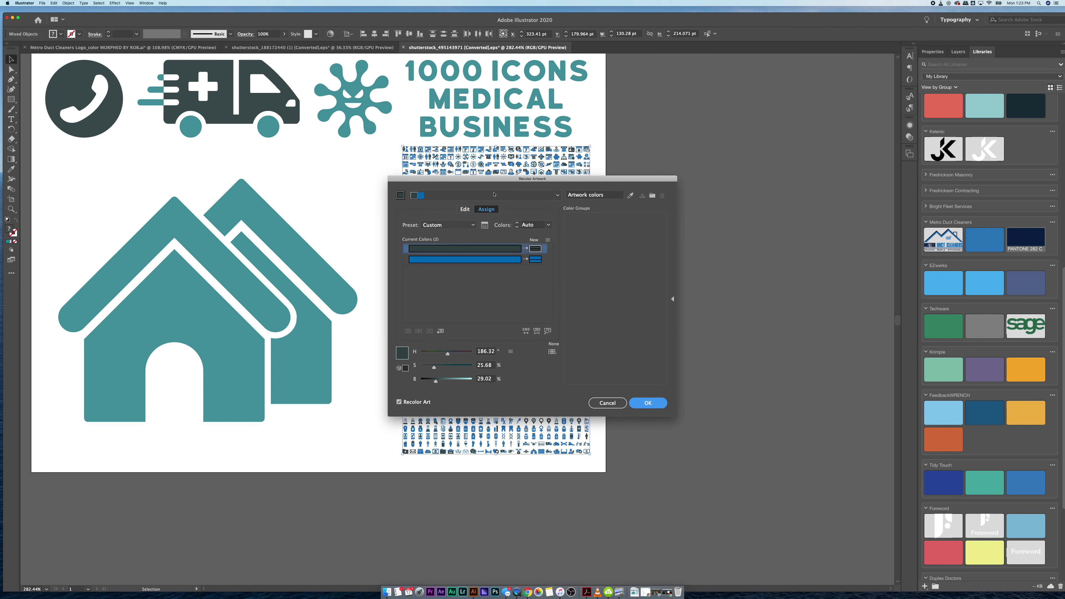
pyautogui.click(535, 259)
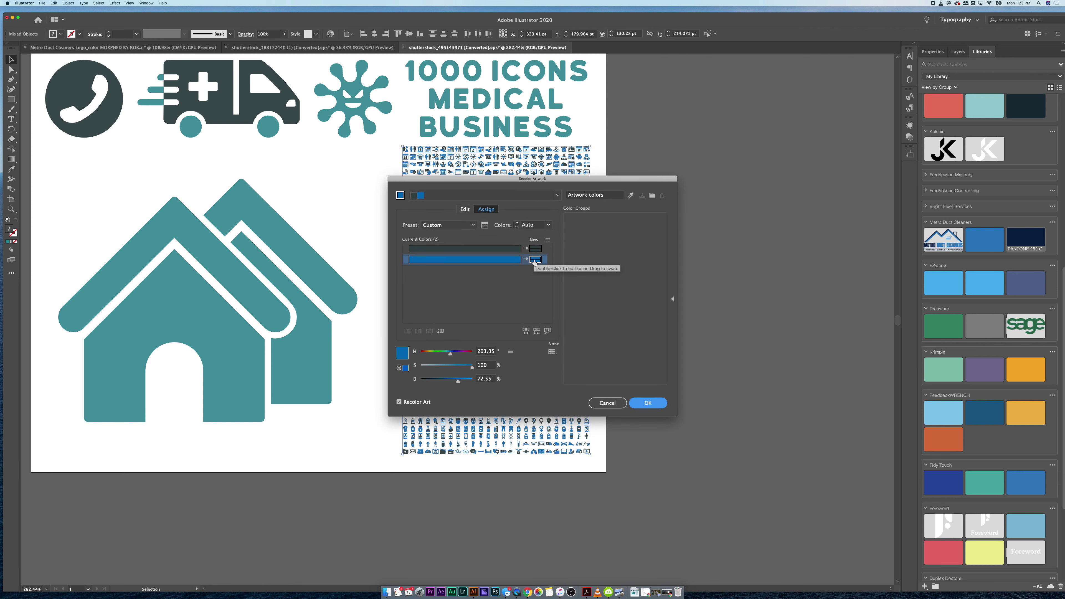
pyautogui.doubleClick(535, 259)
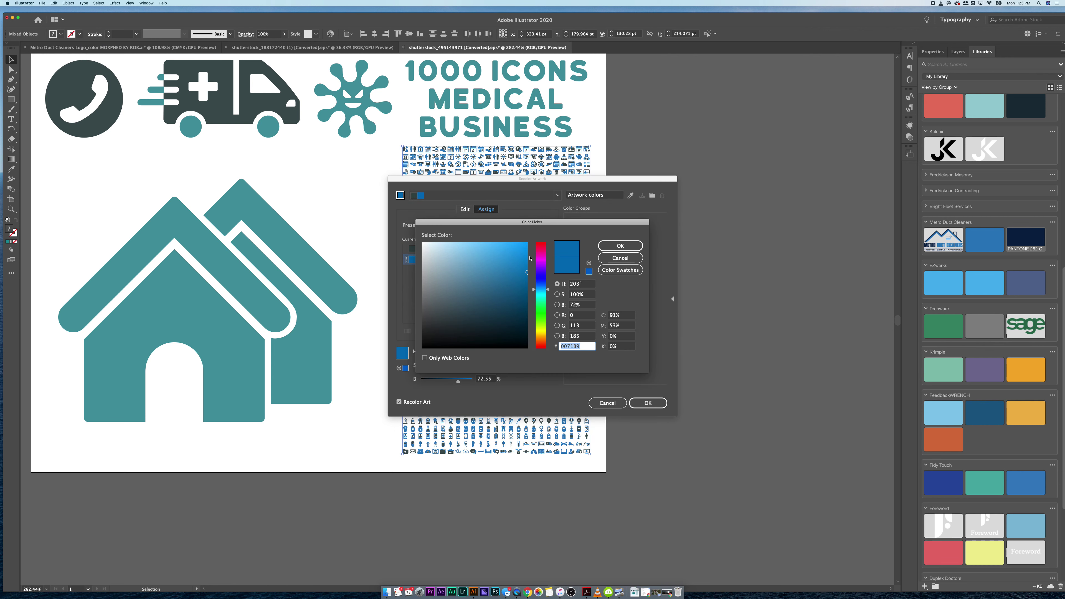
pyautogui.press('Return')
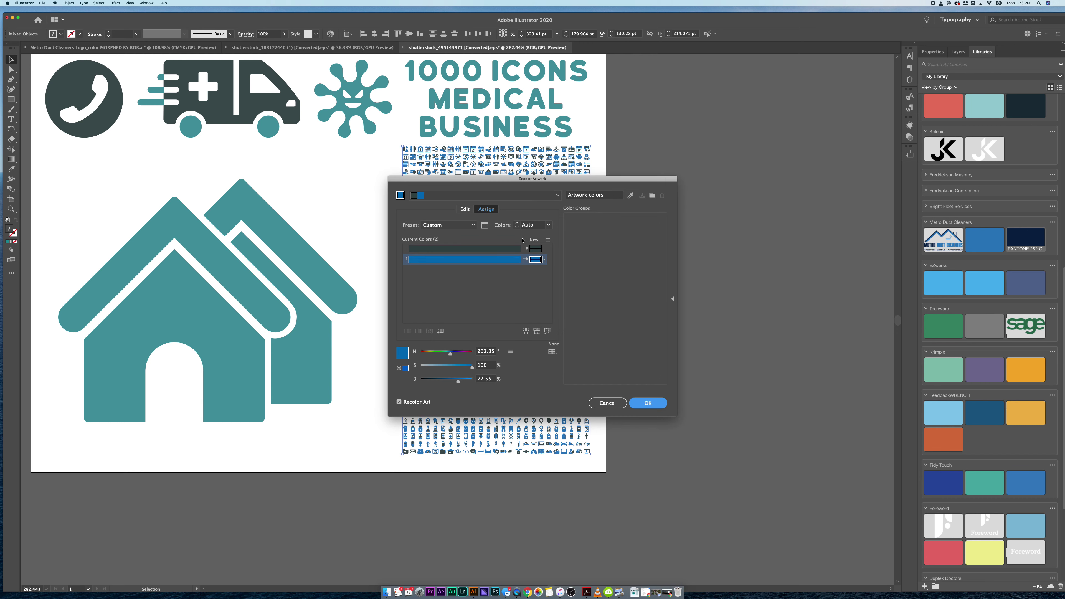
# Replace the dark grey with navy 091F40 and apply the new colours.
pyautogui.click(535, 249)
pyautogui.doubleClick(536, 249)
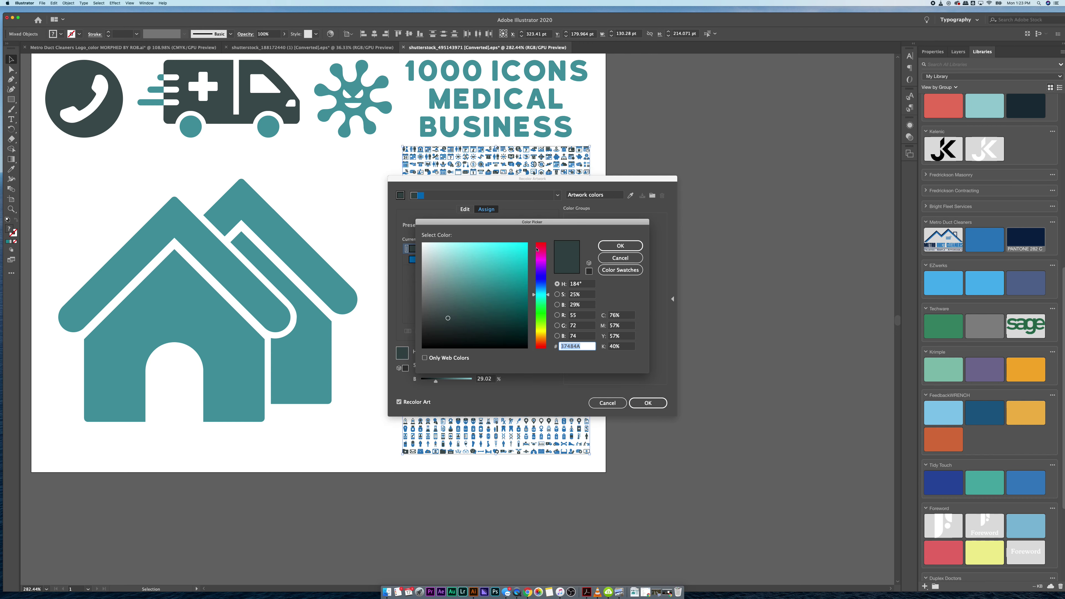
pyautogui.press('super+v')
pyautogui.click(621, 246)
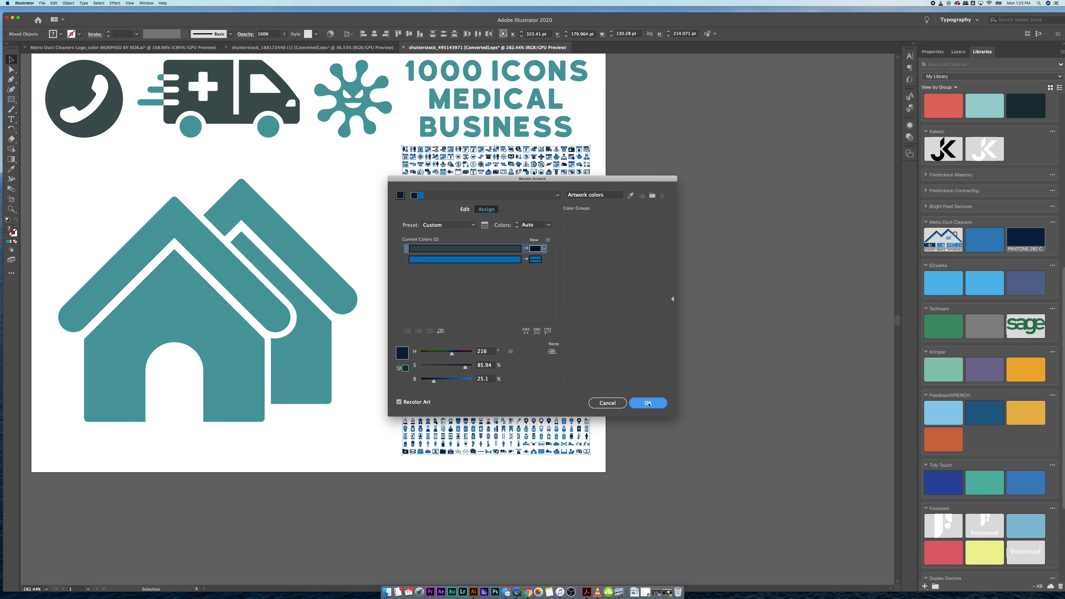
pyautogui.click(648, 403)
# Zoom in to inspect the navy-and-blue icons, briefly selecting the top-left icon, then deselect.
pyautogui.scroll(5, 533, 309)
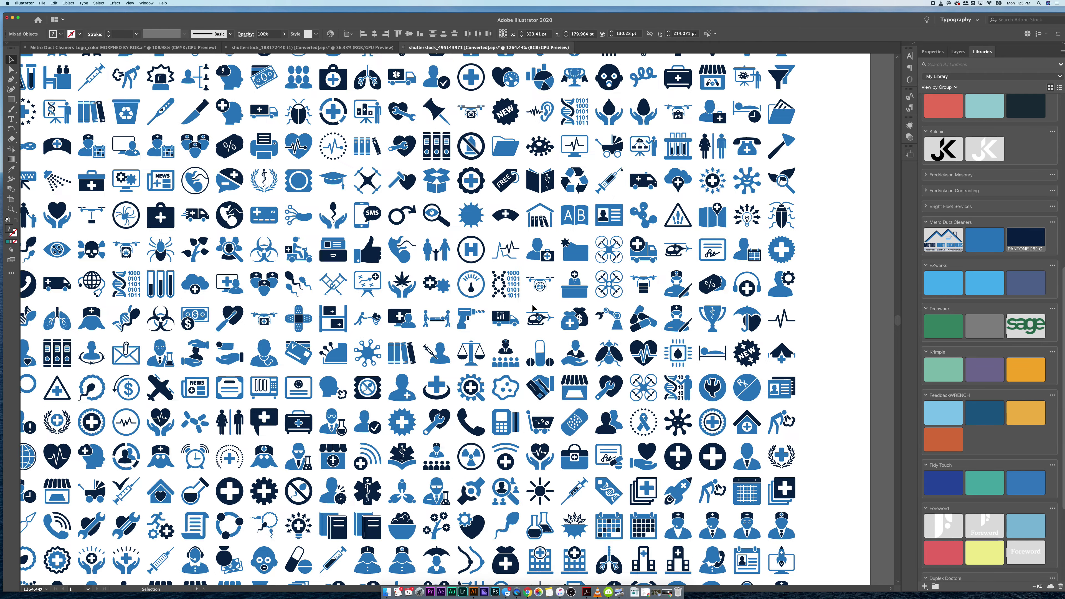
pyautogui.scroll(2, 532, 308)
pyautogui.click(533, 308)
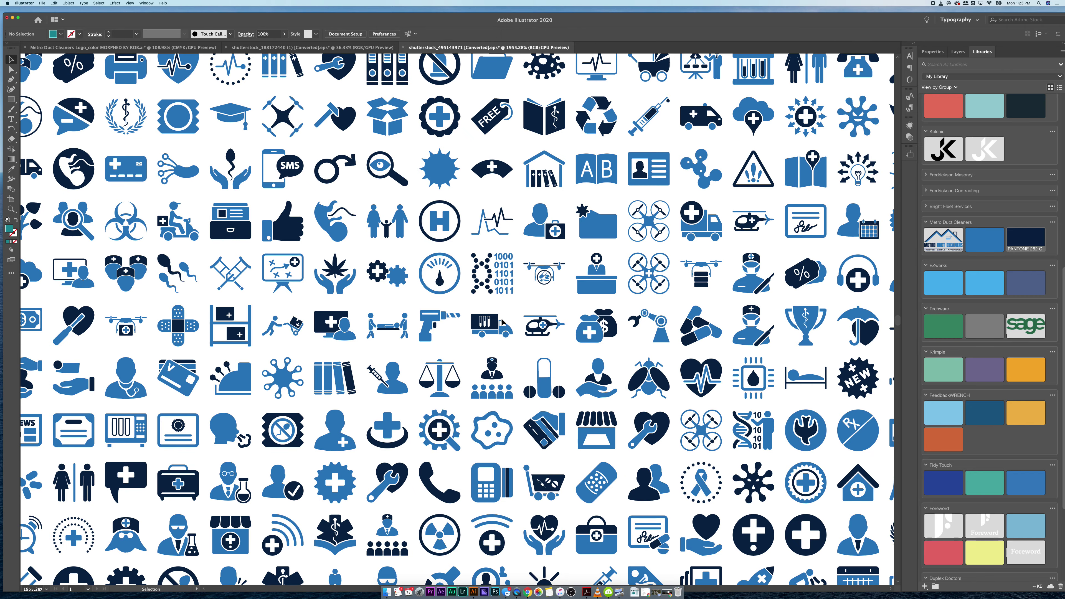
pyautogui.scroll(-7, 487, 326)
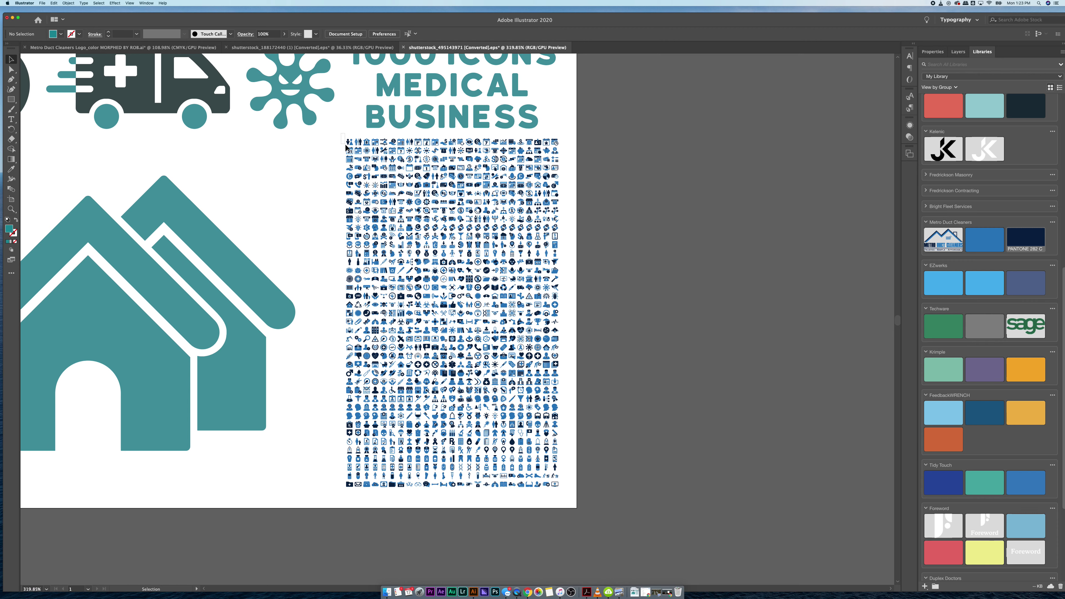
pyautogui.click(352, 145)
pyautogui.click(325, 142)
# Float the Window > Asset Export panel beside the icon sheet and select the whole grid.
pyautogui.click(146, 3)
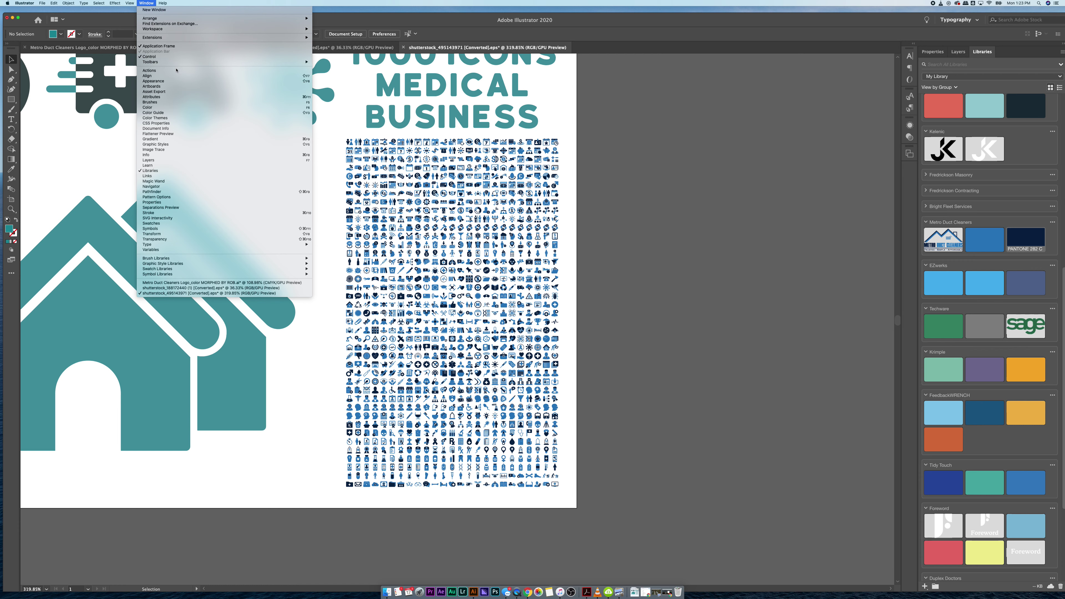
pyautogui.click(181, 92)
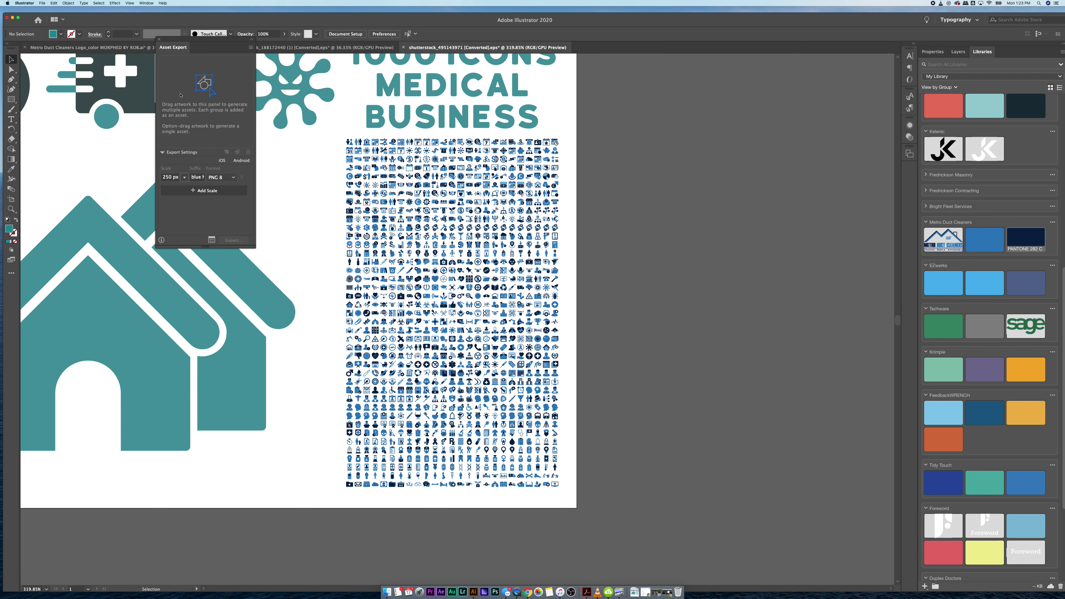
pyautogui.moveTo(204, 49); pyautogui.dragTo(673, 177)
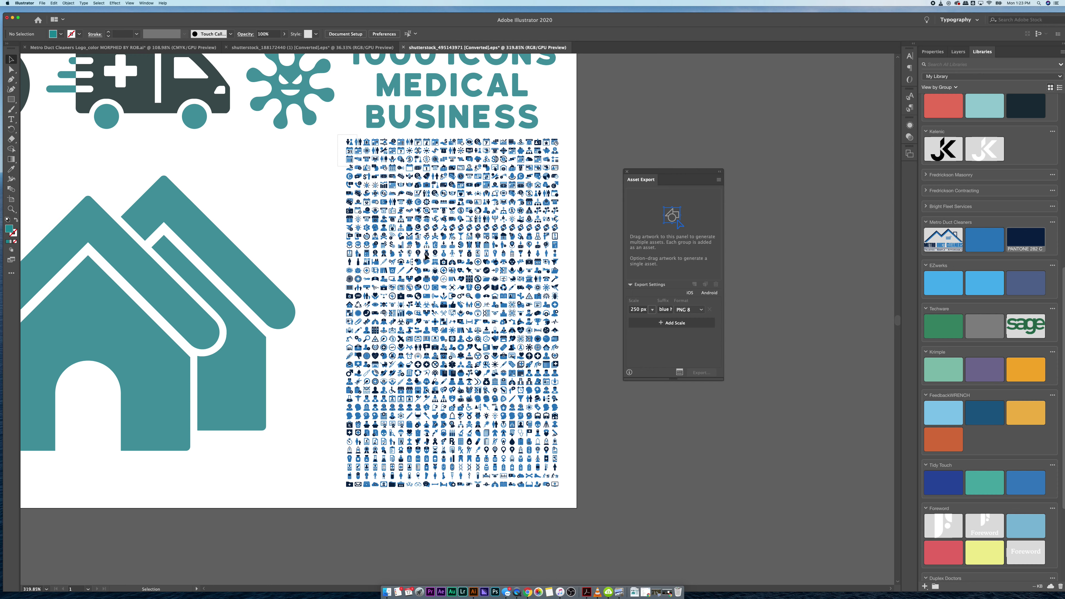
pyautogui.moveTo(426, 256); pyautogui.dragTo(573, 497)
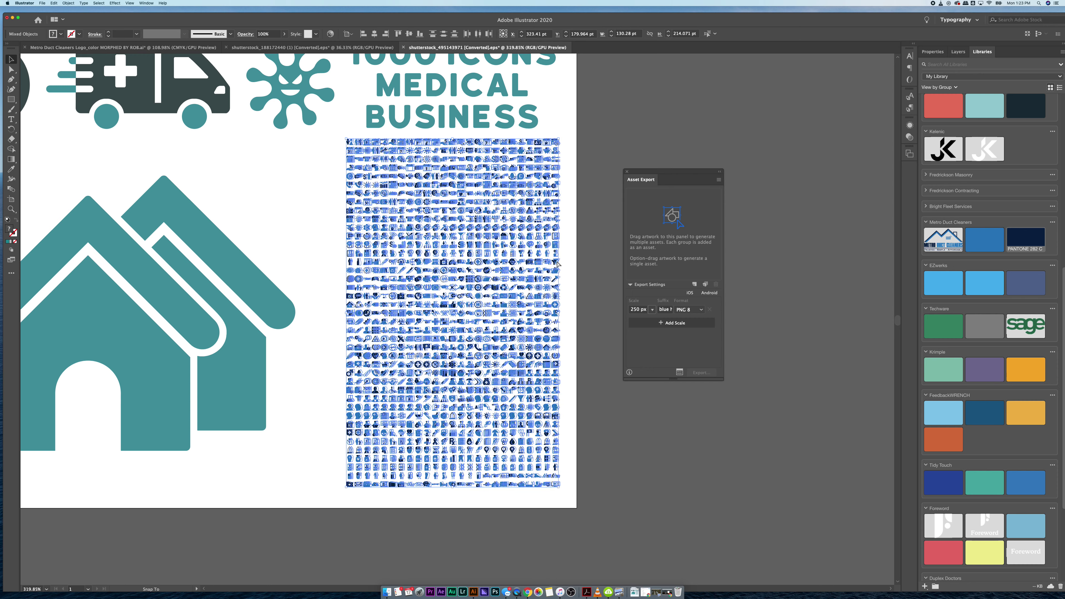
# Drag the selected icons into Asset Export as 1025 separate assets, keeping scale at 250 px.
pyautogui.moveTo(558, 264); pyautogui.dragTo(659, 249)
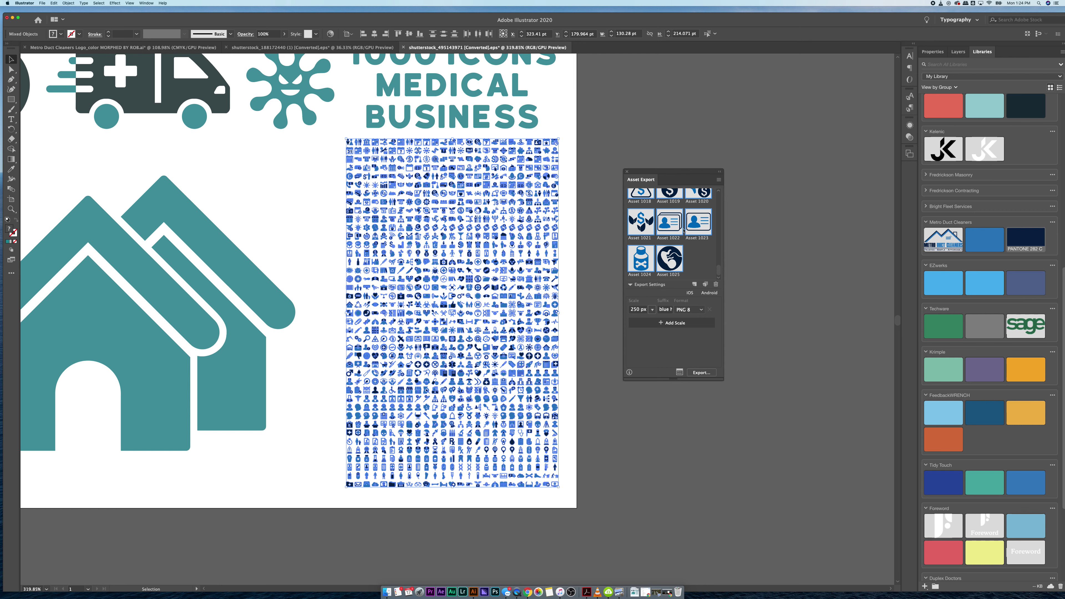
pyautogui.scroll(15, 697, 259)
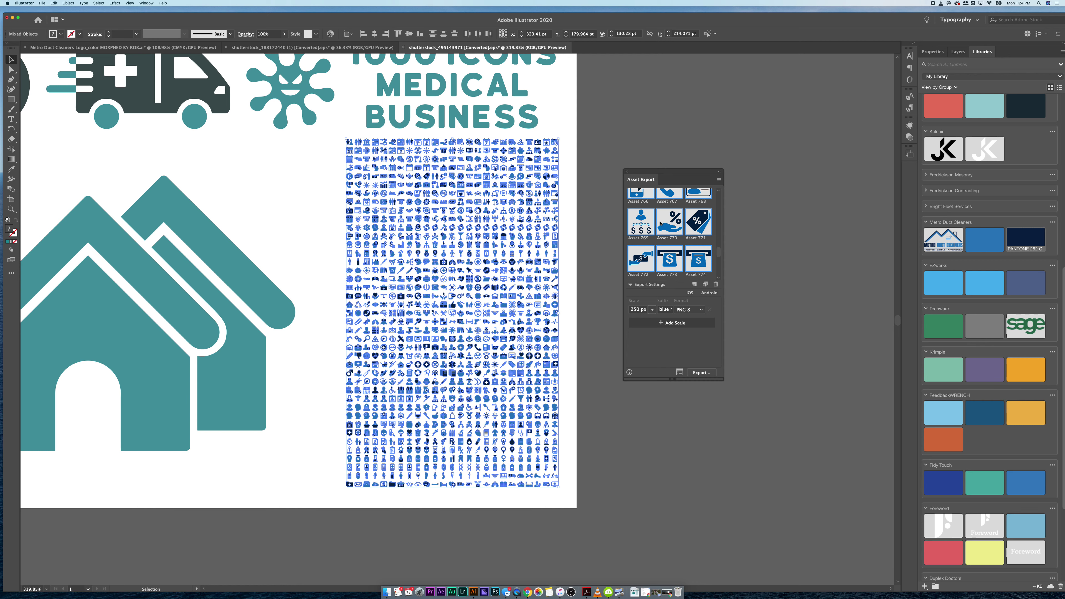
pyautogui.scroll(-15, 660, 224)
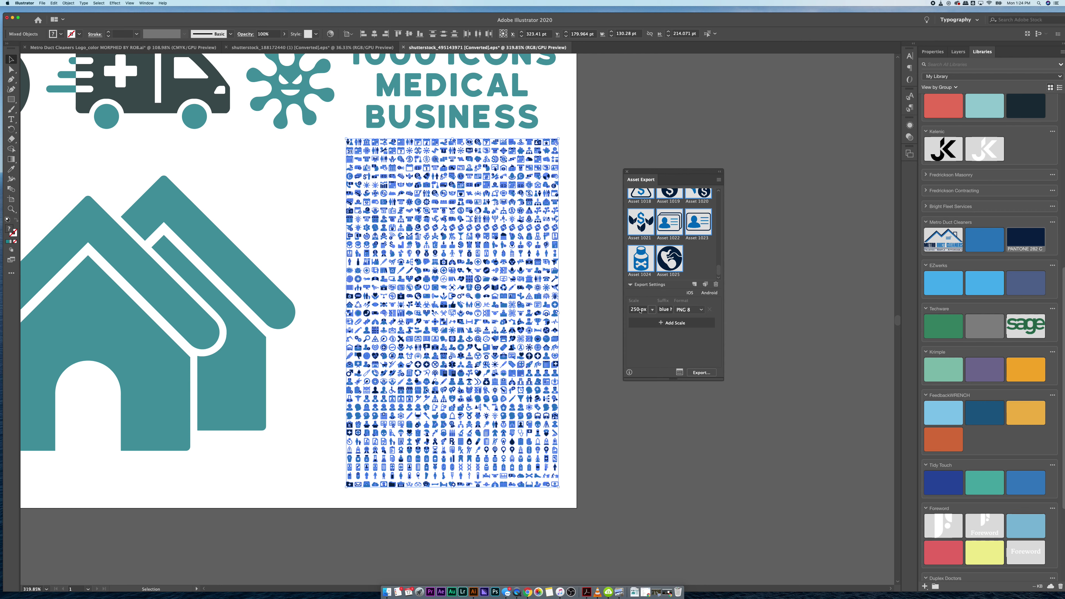
pyautogui.click(652, 310)
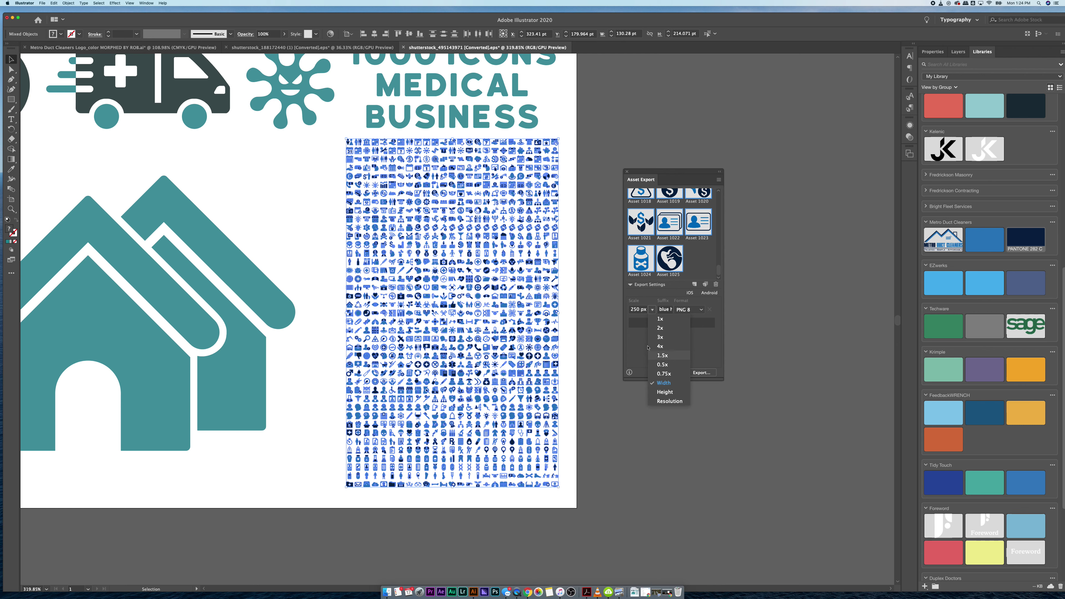
pyautogui.click(641, 304)
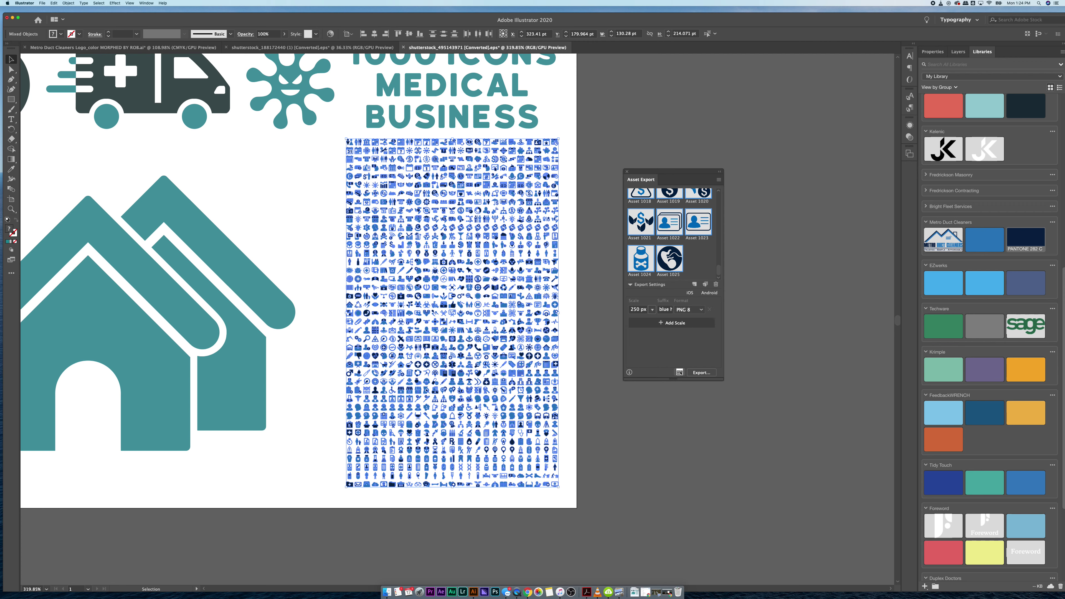
# Open Export for Screens for all assets, keeping the existing export destination.
pyautogui.click(679, 372)
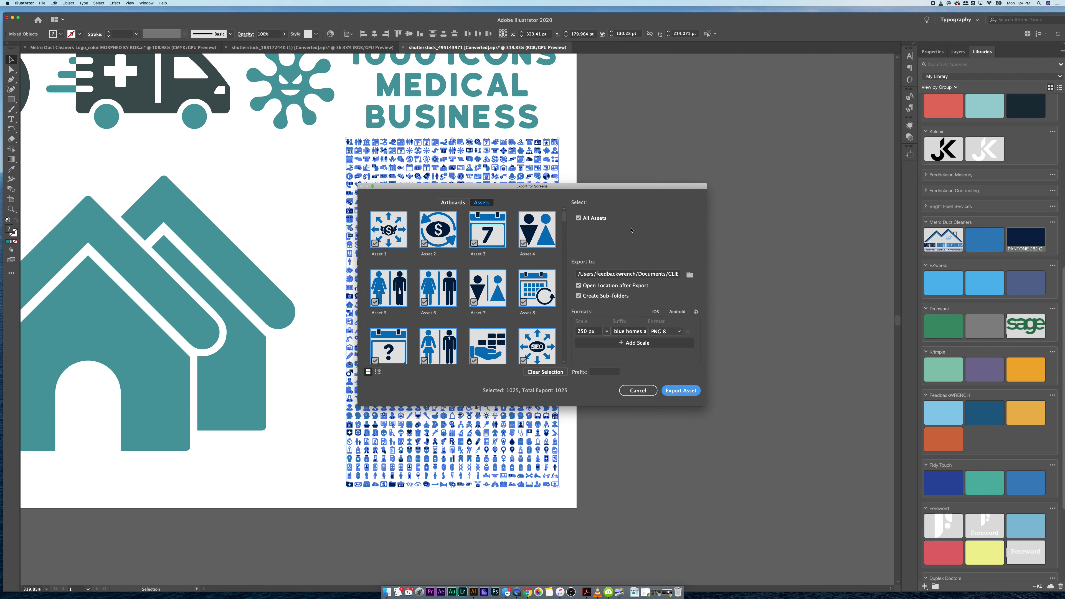
pyautogui.click(691, 276)
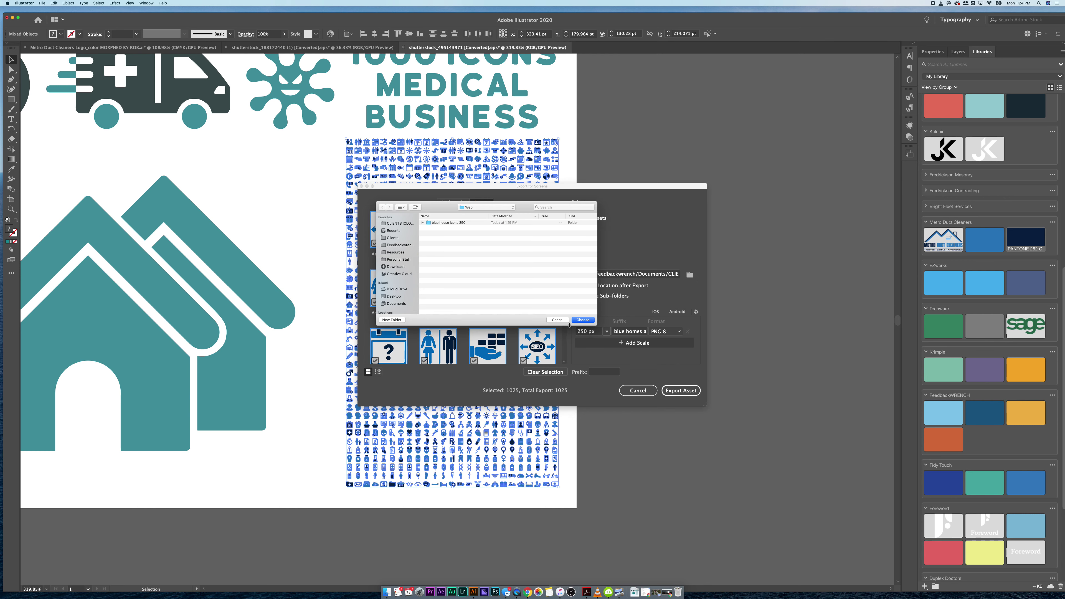
pyautogui.click(558, 321)
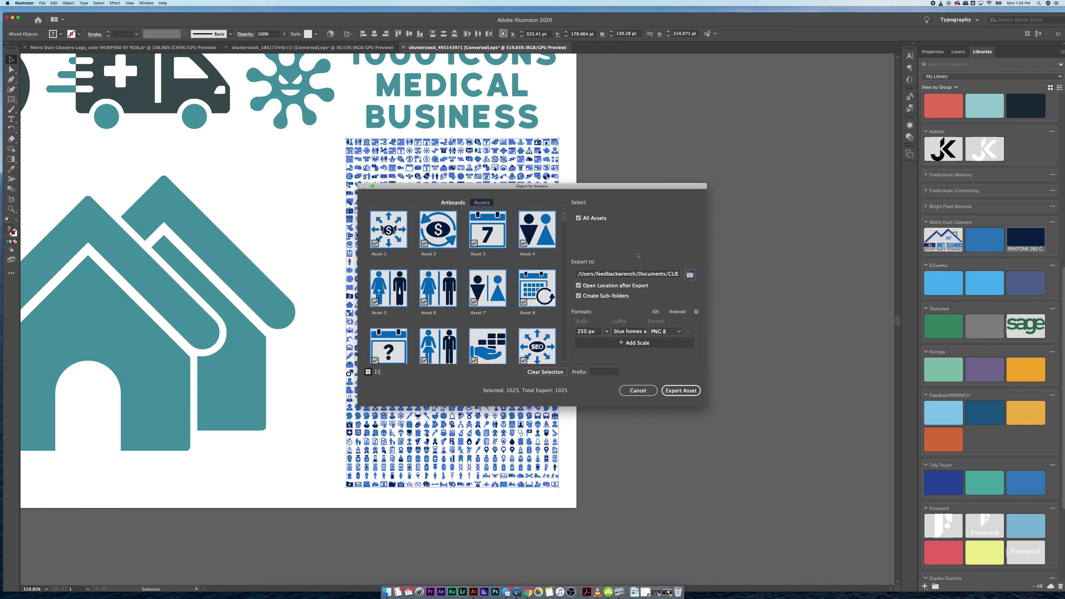
# Change the file-name suffix to 'blue 250 medical metro'.
pyautogui.doubleClick(624, 331)
pyautogui.click(625, 331)
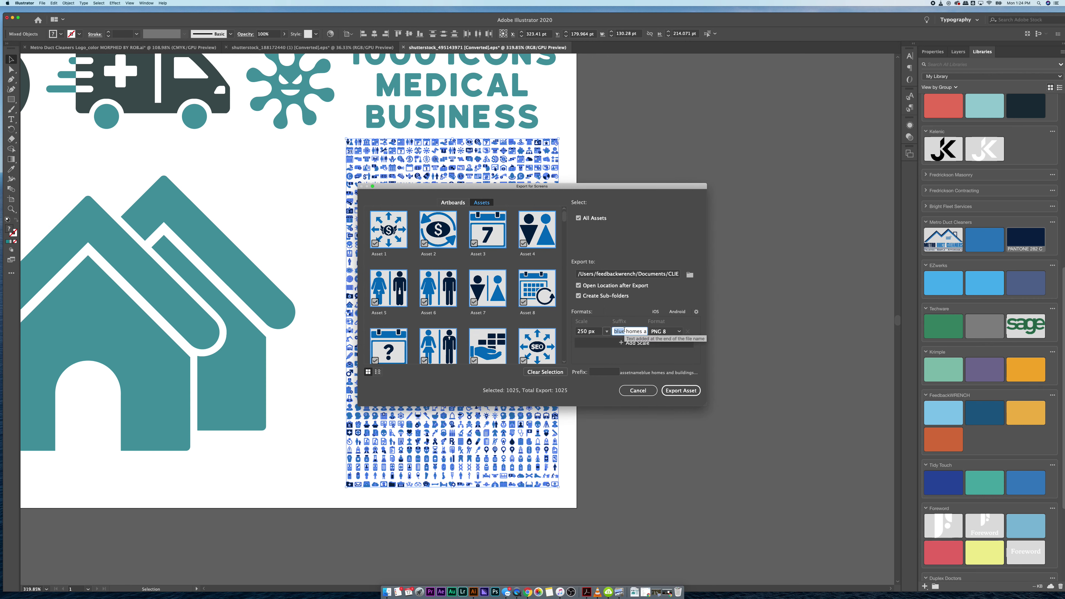
pyautogui.press('super+shift+Right')
pyautogui.press('BackSpace')
pyautogui.write('20')
pyautogui.press('BackSpace')
pyautogui.write('50')
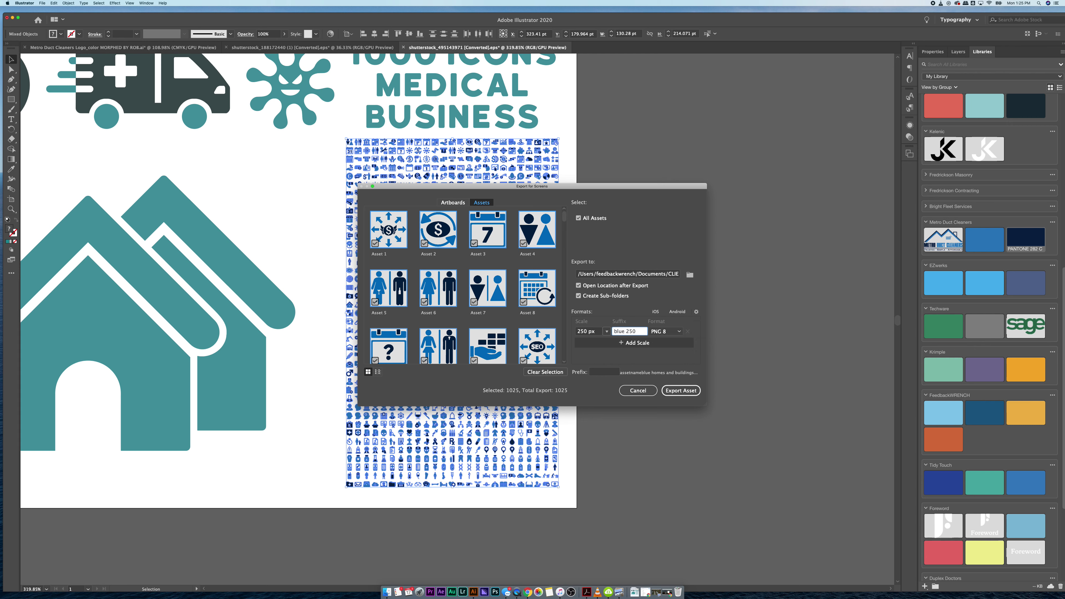
pyautogui.write(' medical mero')
pyautogui.press('BackSpace')
pyautogui.press('BackSpace')
pyautogui.write('tro')
# Export all assets, browse the 250w folder in the chooser, and dismiss it once complete.
pyautogui.click(685, 392)
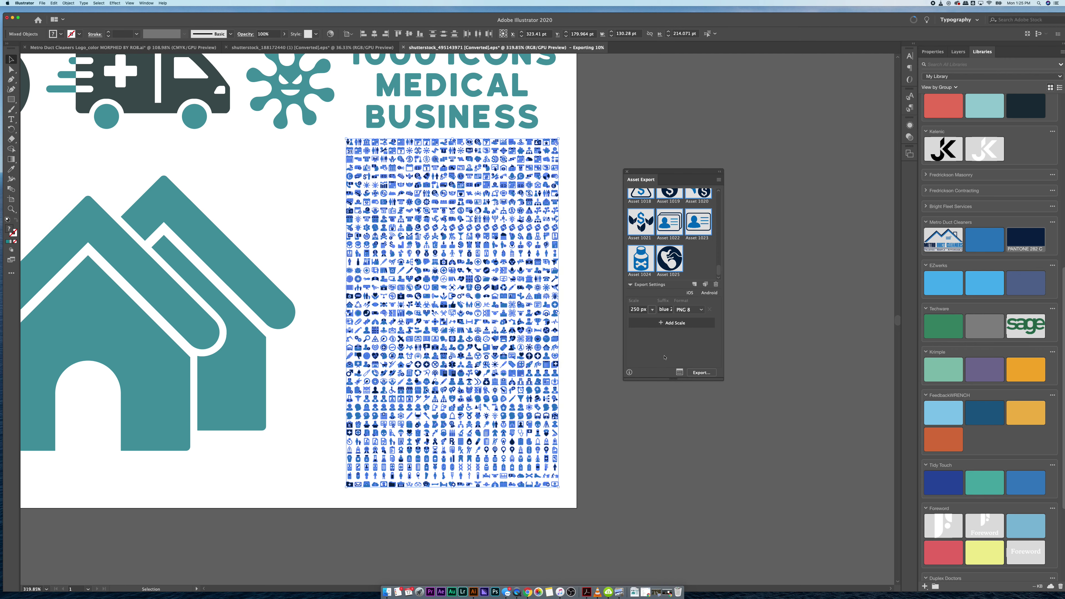
pyautogui.click(707, 373)
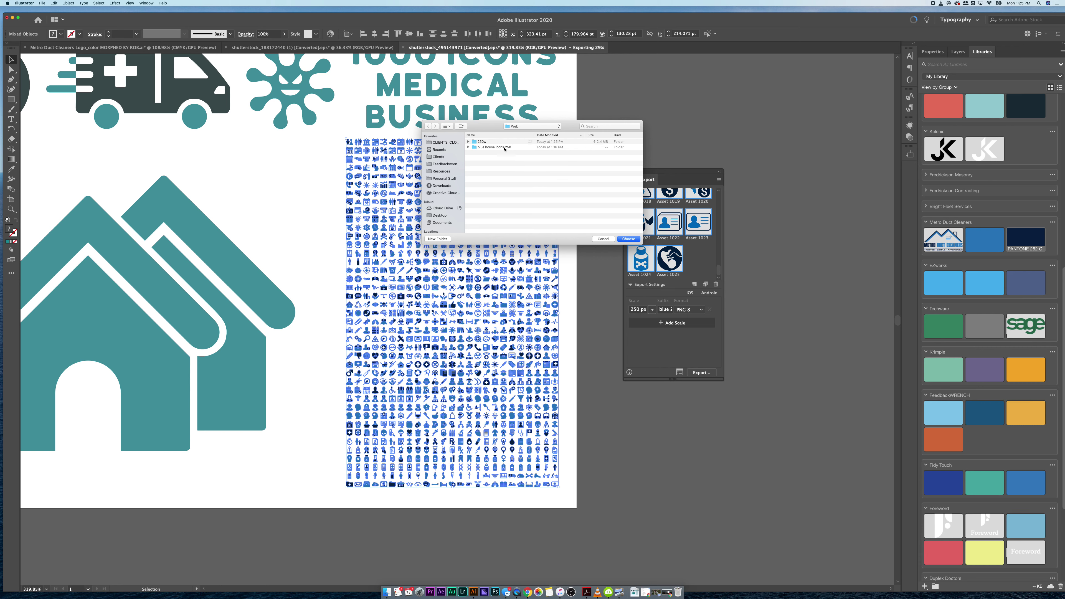
pyautogui.doubleClick(487, 143)
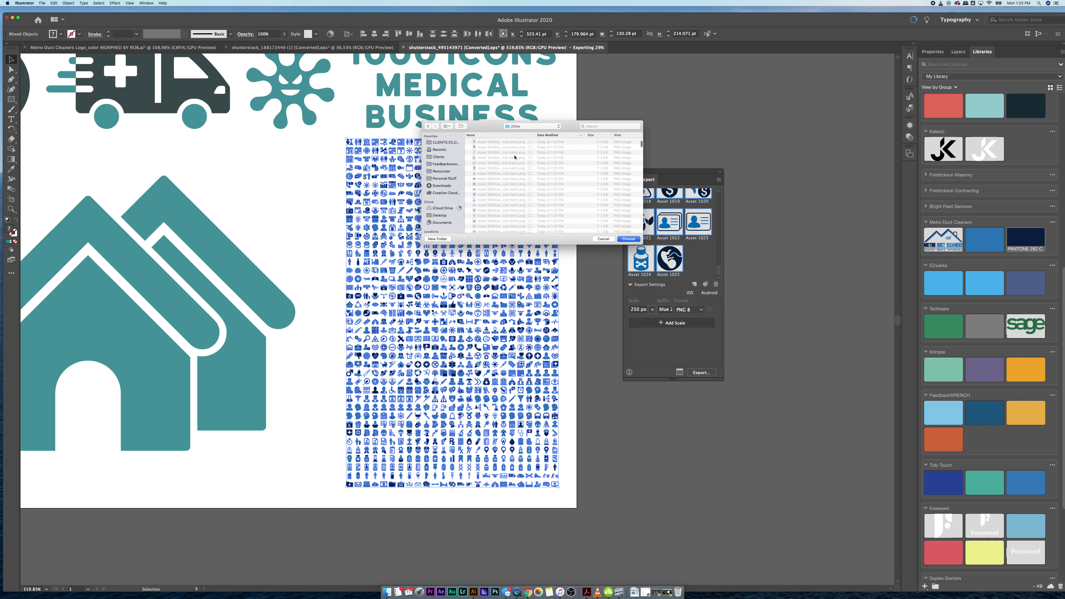
pyautogui.scroll(-20, 515, 157)
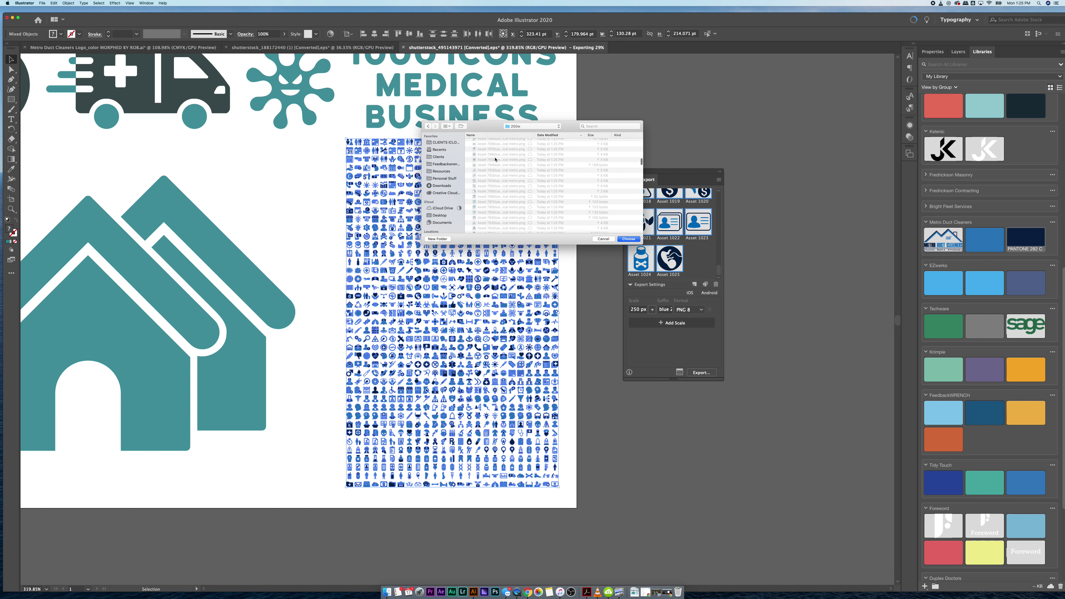
pyautogui.scroll(-20, 495, 159)
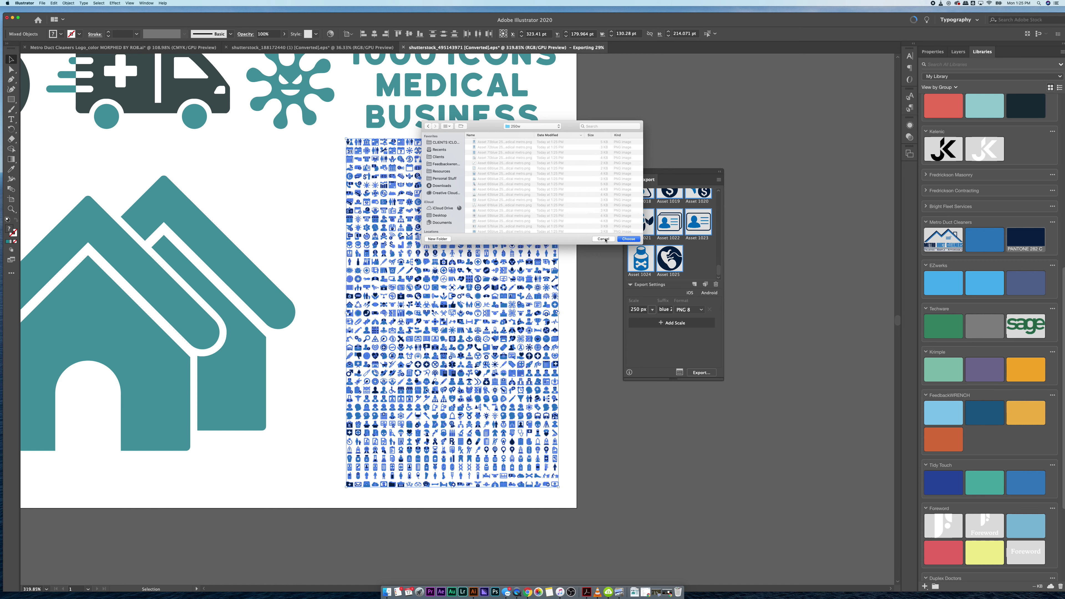
pyautogui.click(604, 239)
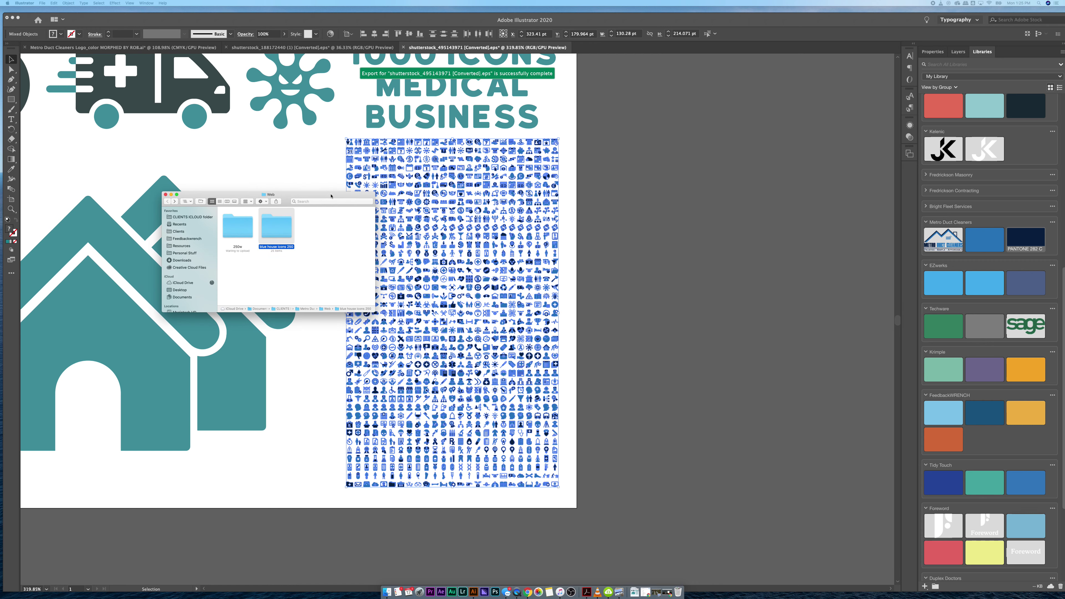
# Go to Web > 250w and open the exported Asset 1012 icon in Preview.
pyautogui.doubleClick(275, 234)
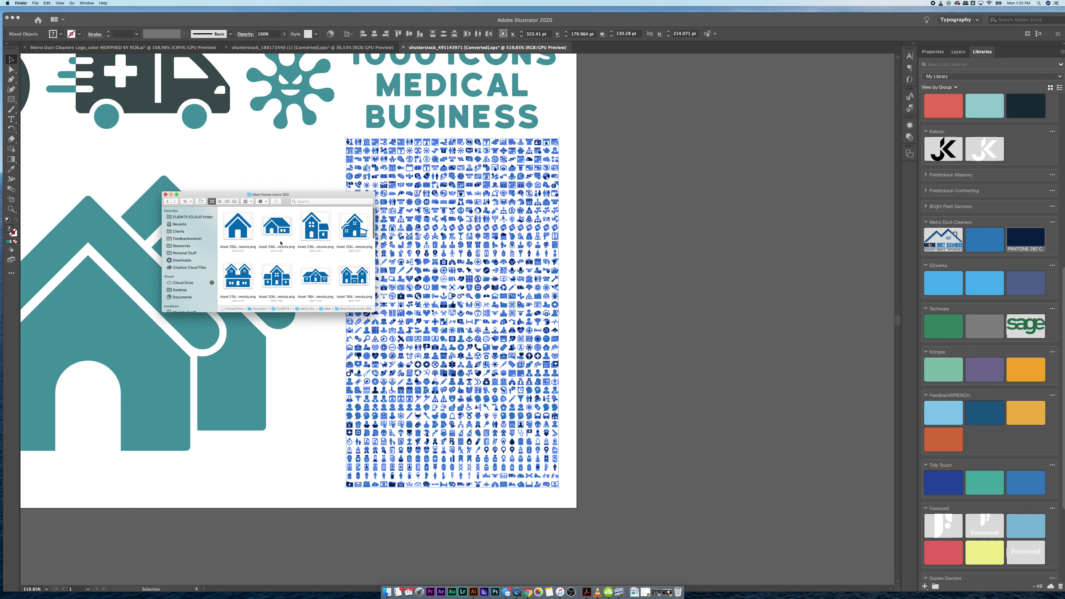
pyautogui.scroll(-3, 280, 243)
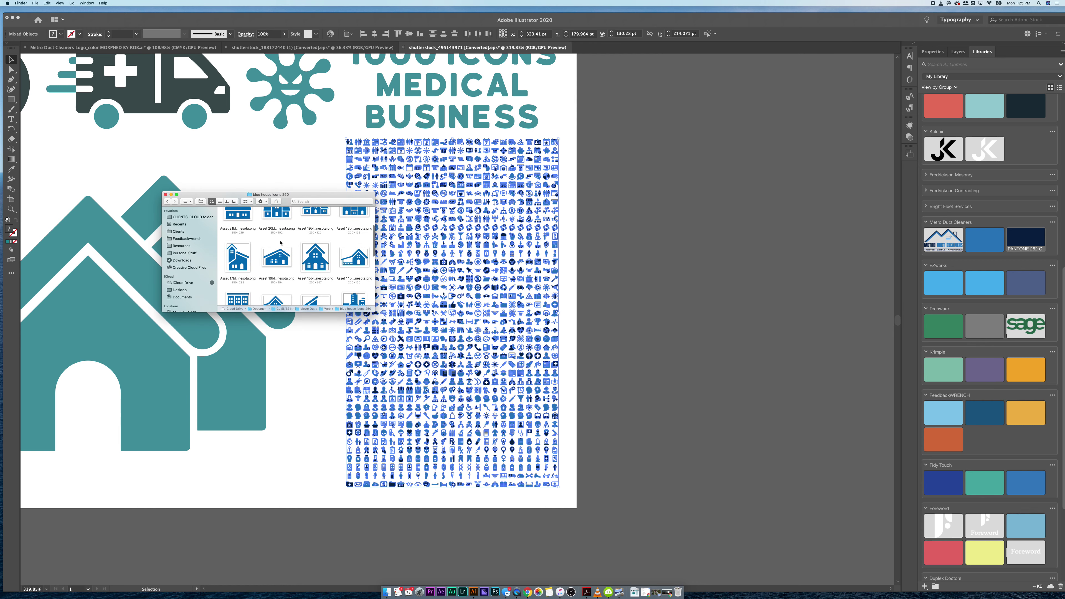
pyautogui.click(168, 202)
pyautogui.doubleClick(236, 237)
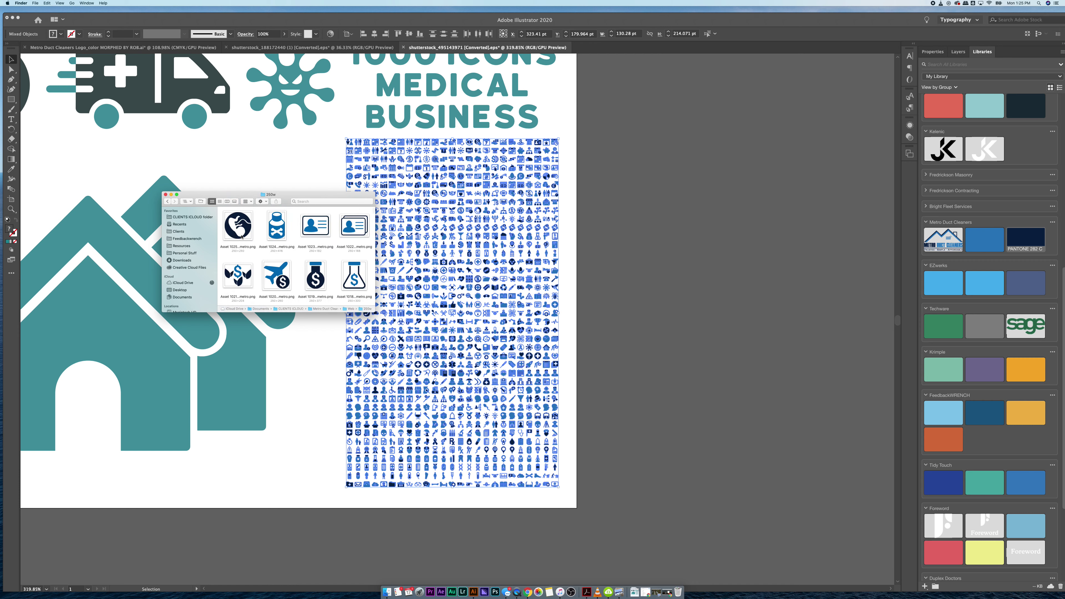
pyautogui.scroll(-2, 275, 243)
pyautogui.click(317, 275)
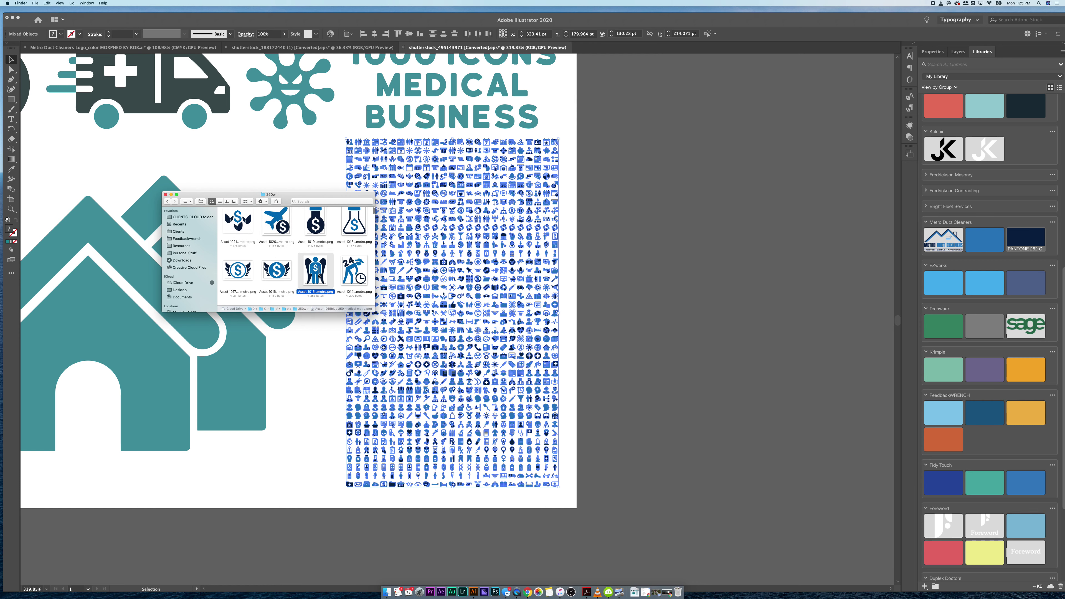
pyautogui.scroll(-2, 319, 275)
pyautogui.click(278, 253)
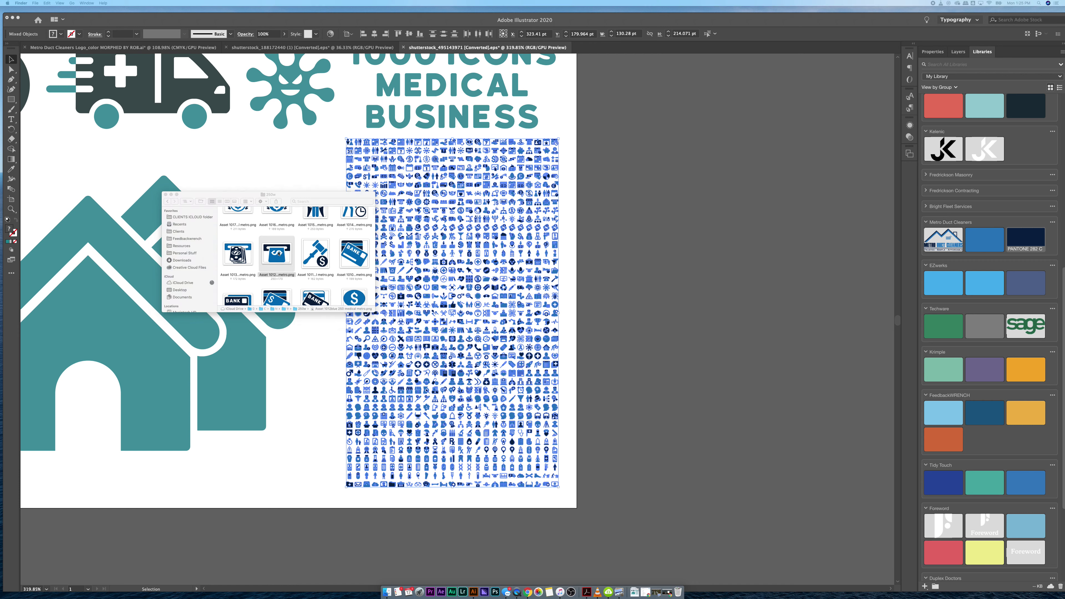
pyautogui.press('super+o')
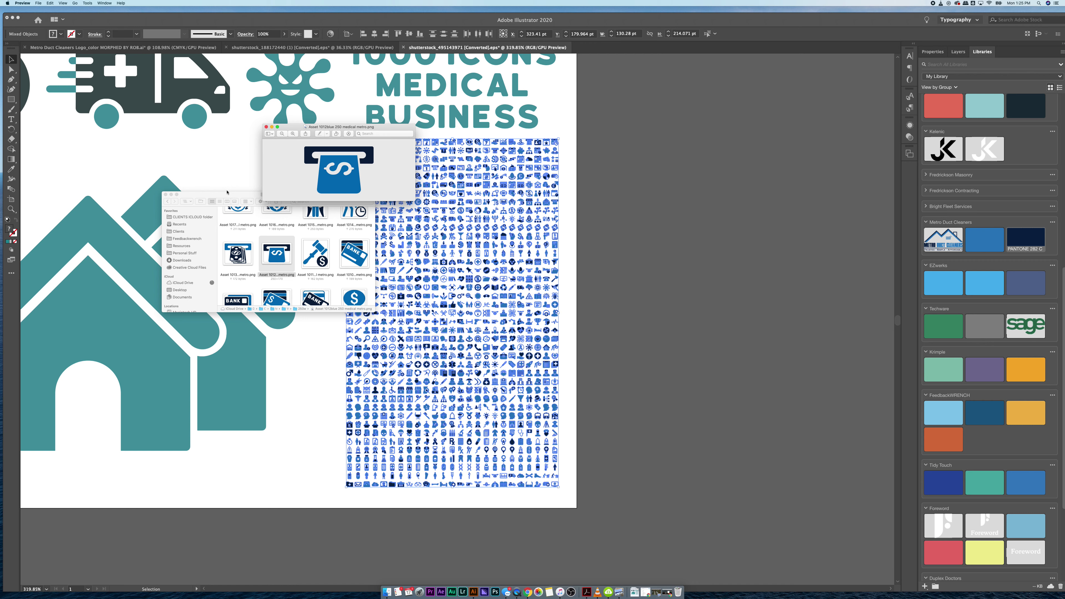
# Return to the 250w folder and show the exported icons as a list with sizes.
pyautogui.click(225, 194)
pyautogui.click(220, 201)
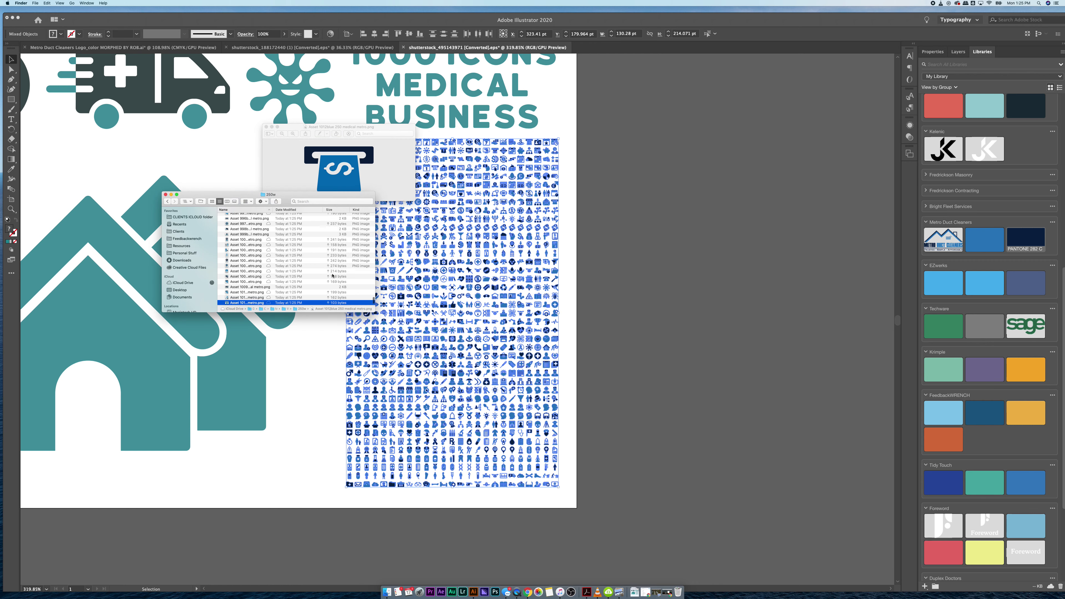
pyautogui.scroll(5, 339, 250)
pyautogui.scroll(10, 339, 249)
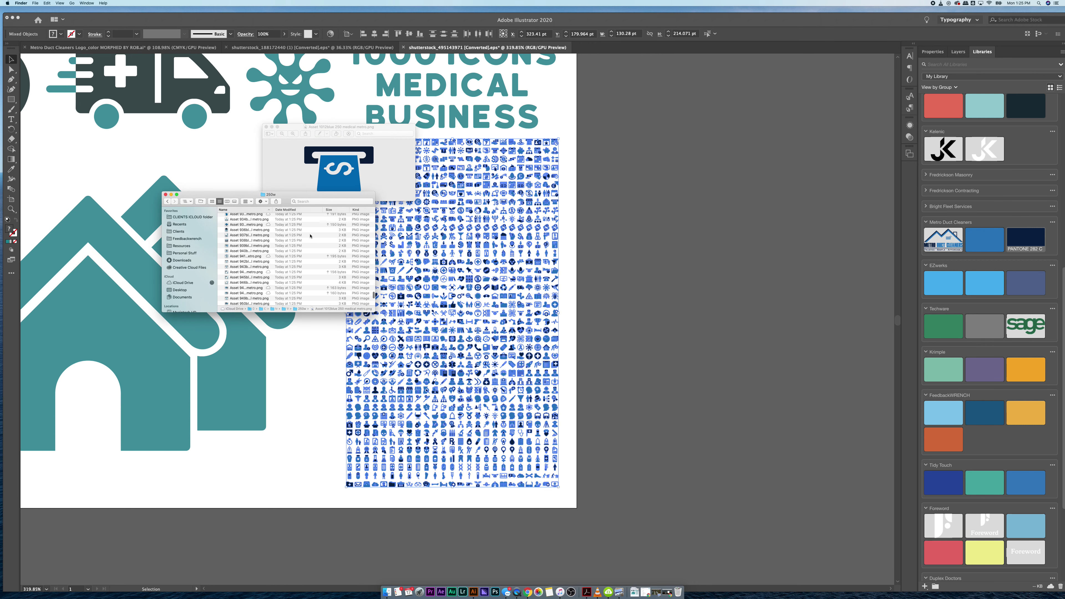